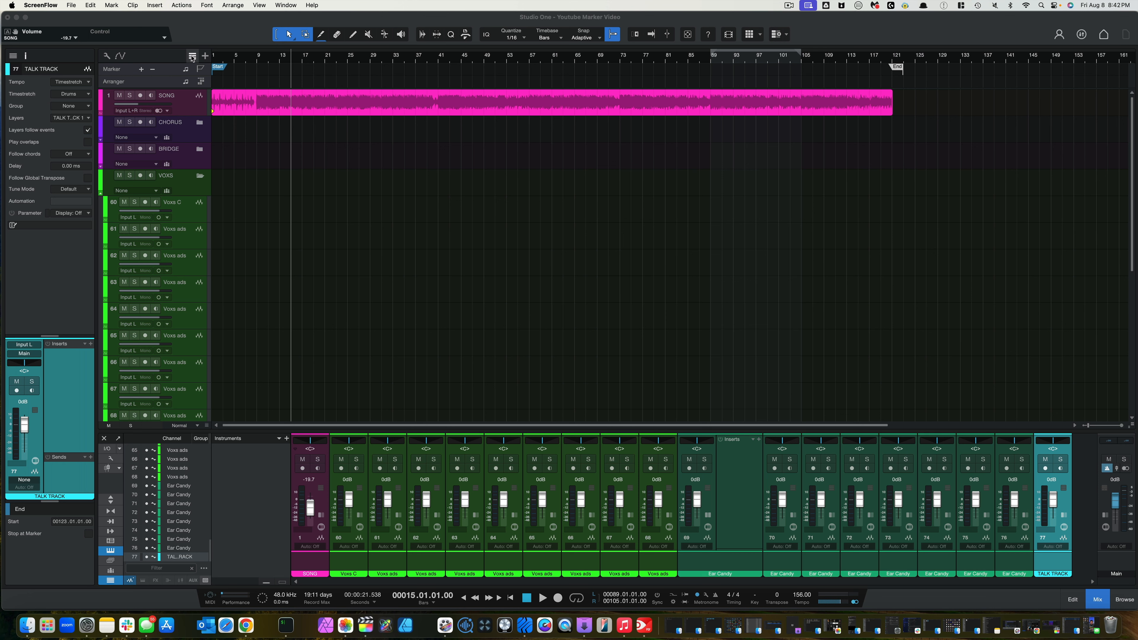
- Hide the Arranger track above the timeline and show it again
click(192, 59)
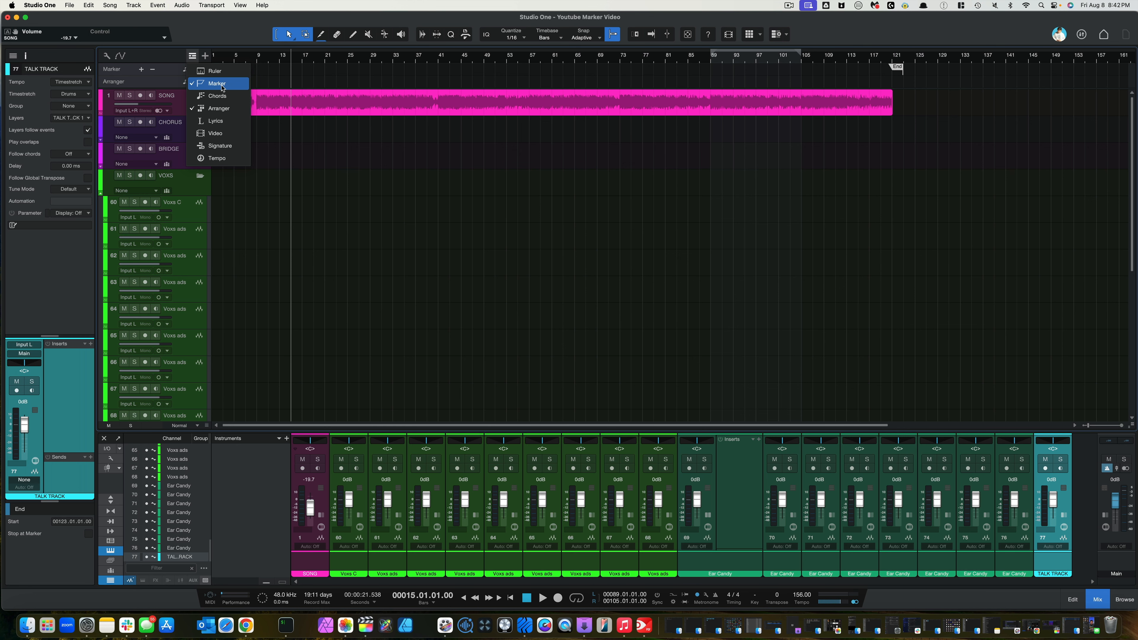
click(224, 113)
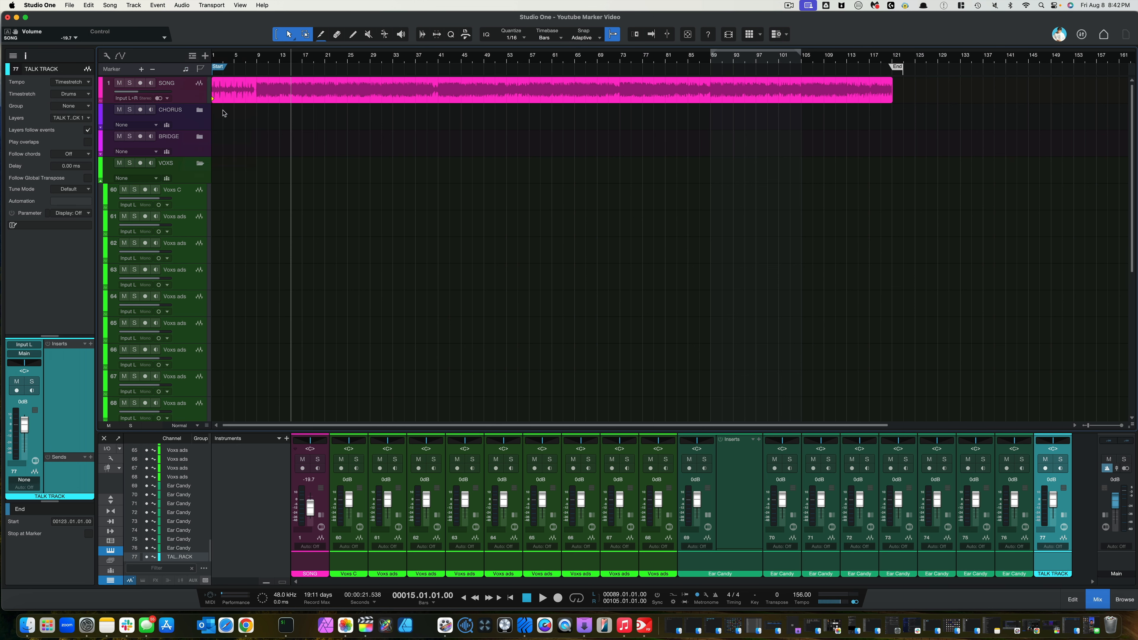
click(193, 57)
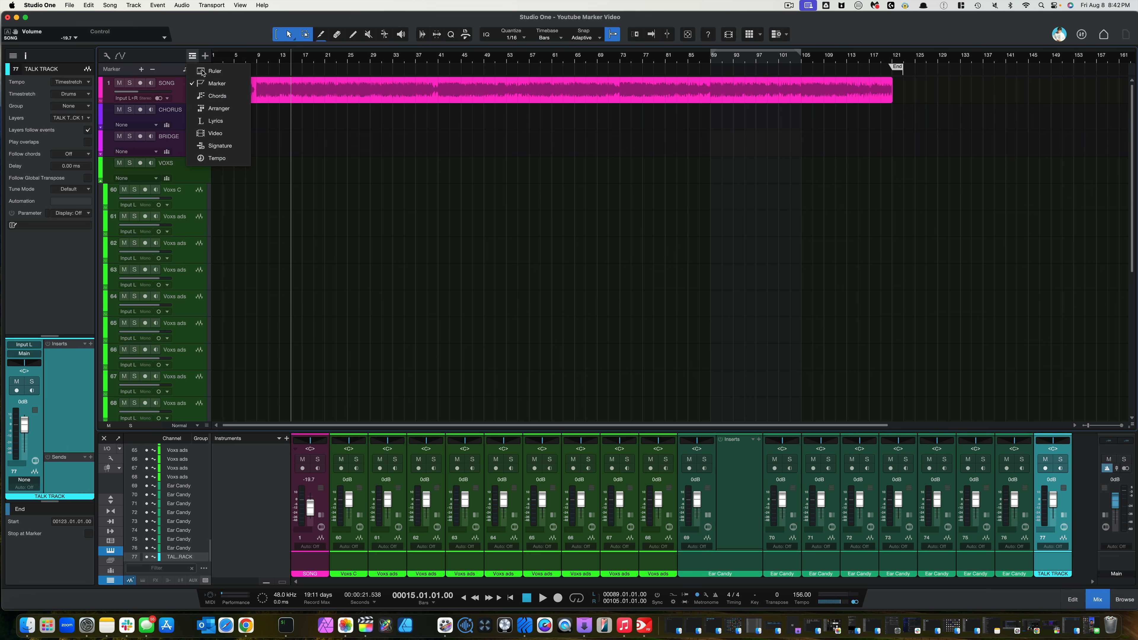
click(219, 112)
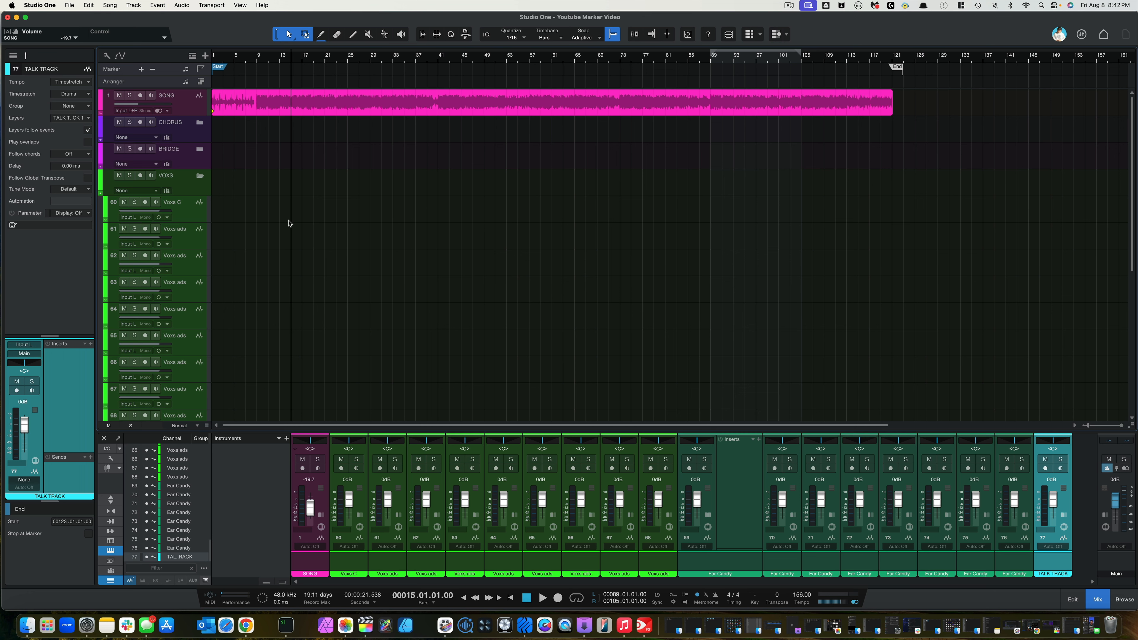
- Select the Voxs C track, set a loop range from bar 11 to 33, and extend its start to bar 1
click(193, 218)
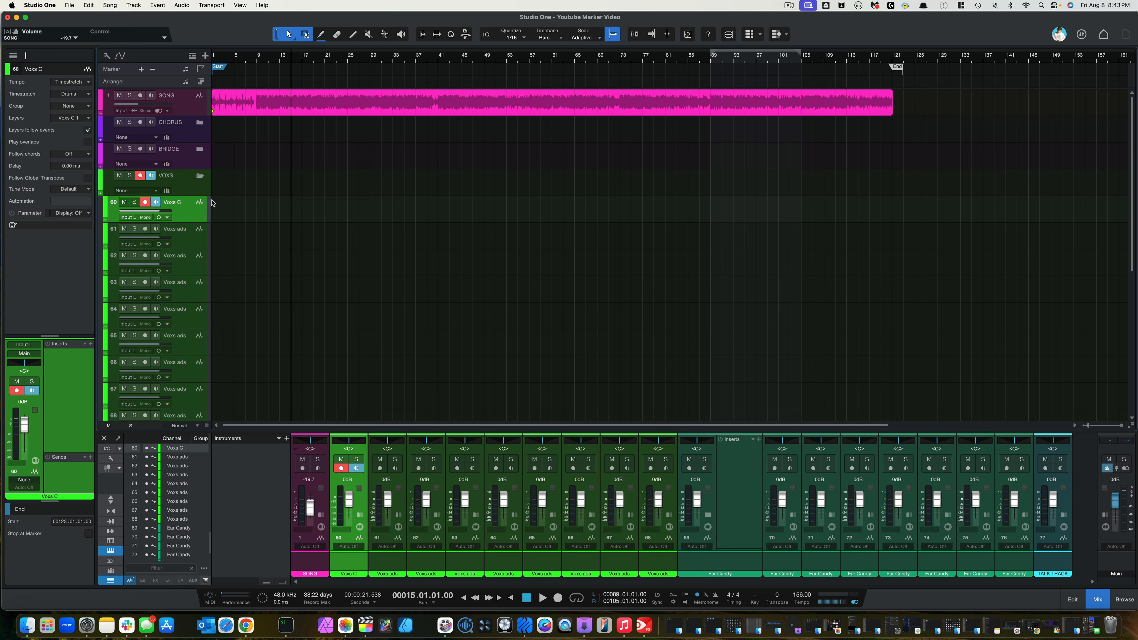
drag(270, 50, 393, 50)
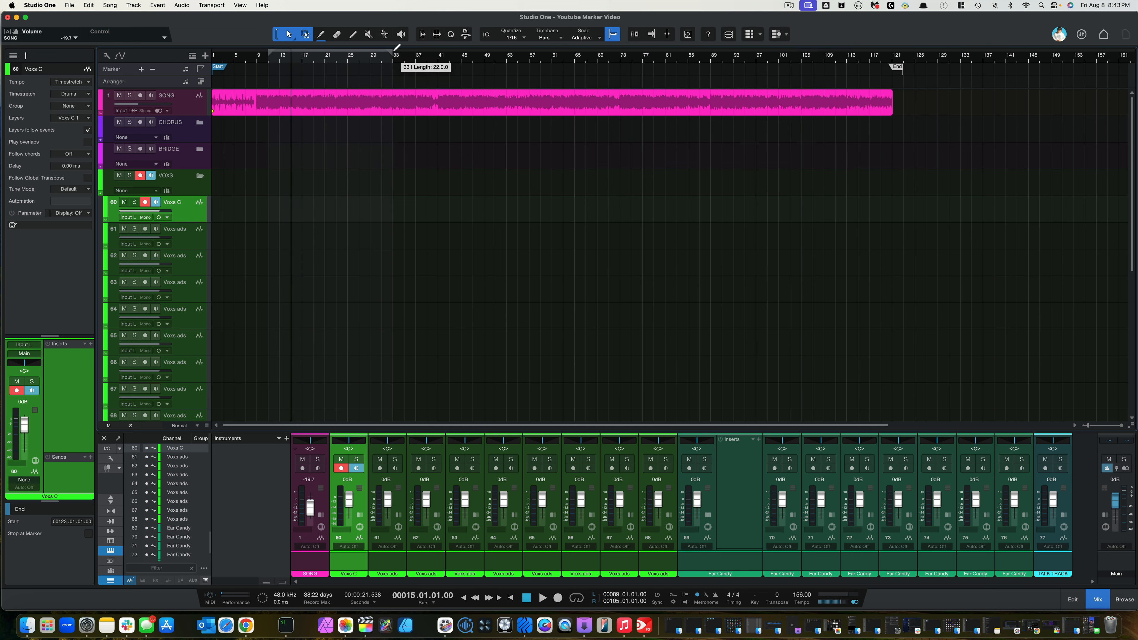
click(266, 64)
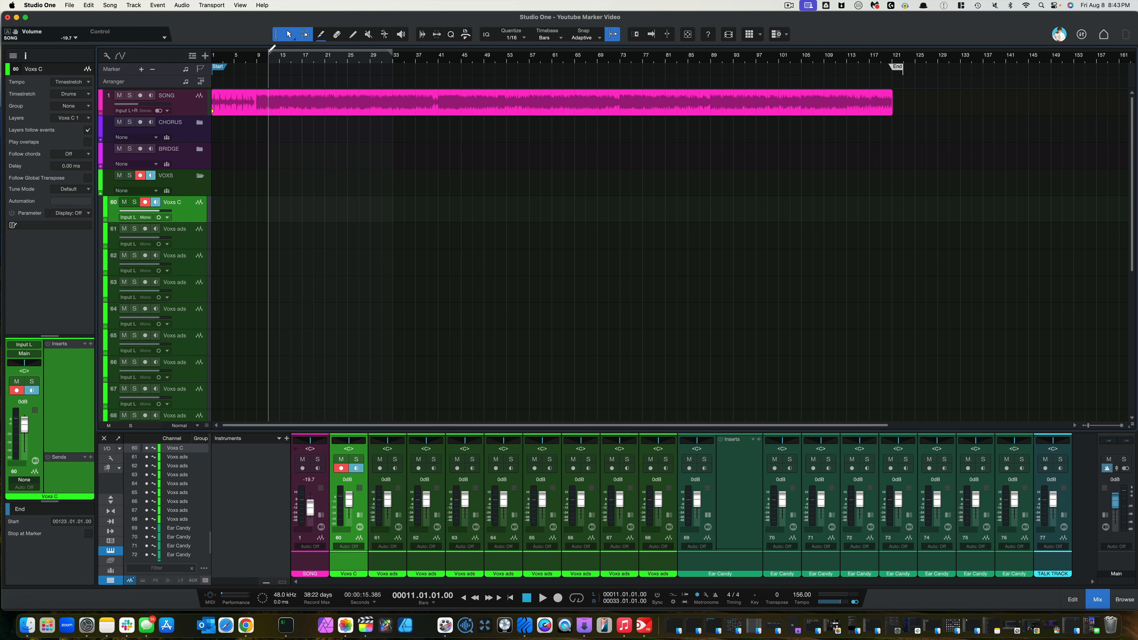
drag(268, 55, 213, 54)
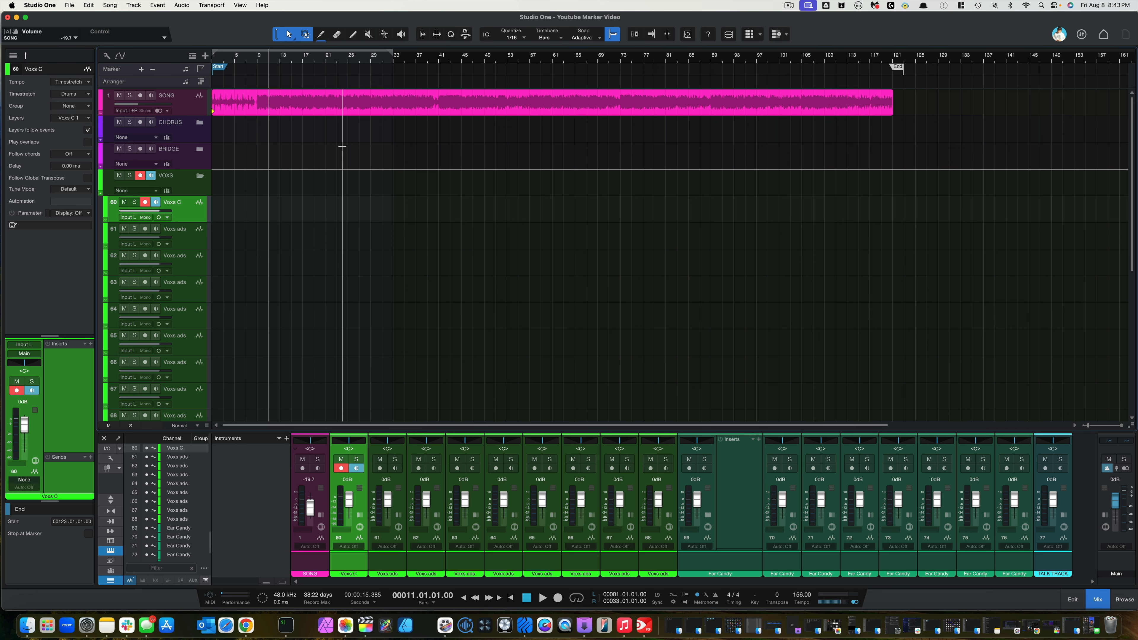
- Collapse the VOXS folder track to hide its vocal and ear candy tracks
click(200, 175)
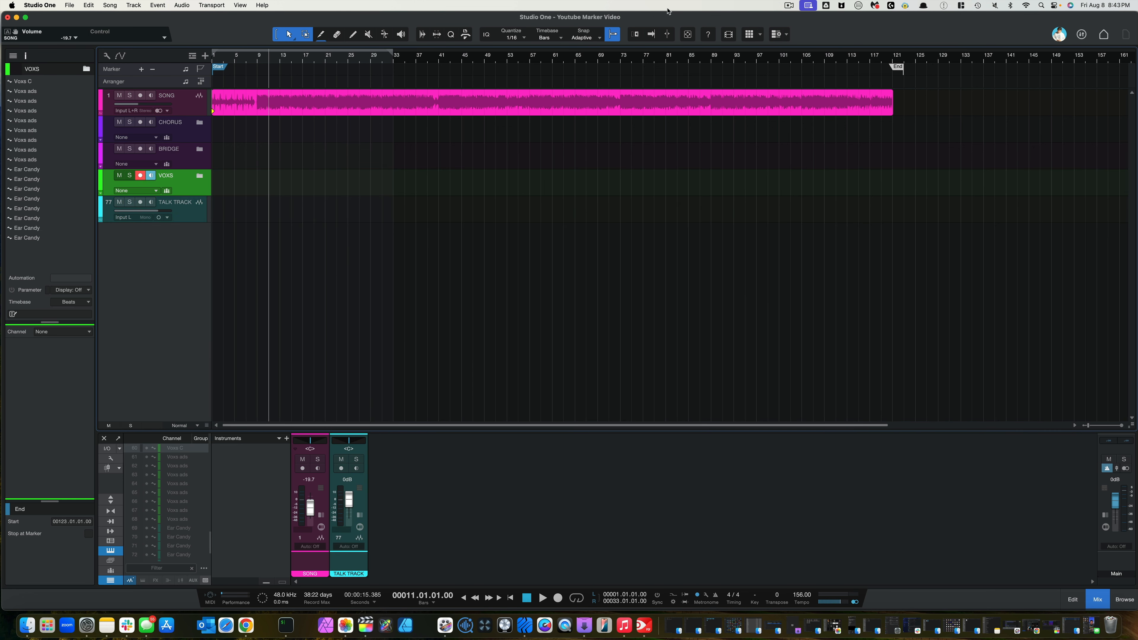
click(788, 6)
click(798, 39)
- Play the song from bar 5 and listen for the first verse and the change after it
click(257, 58)
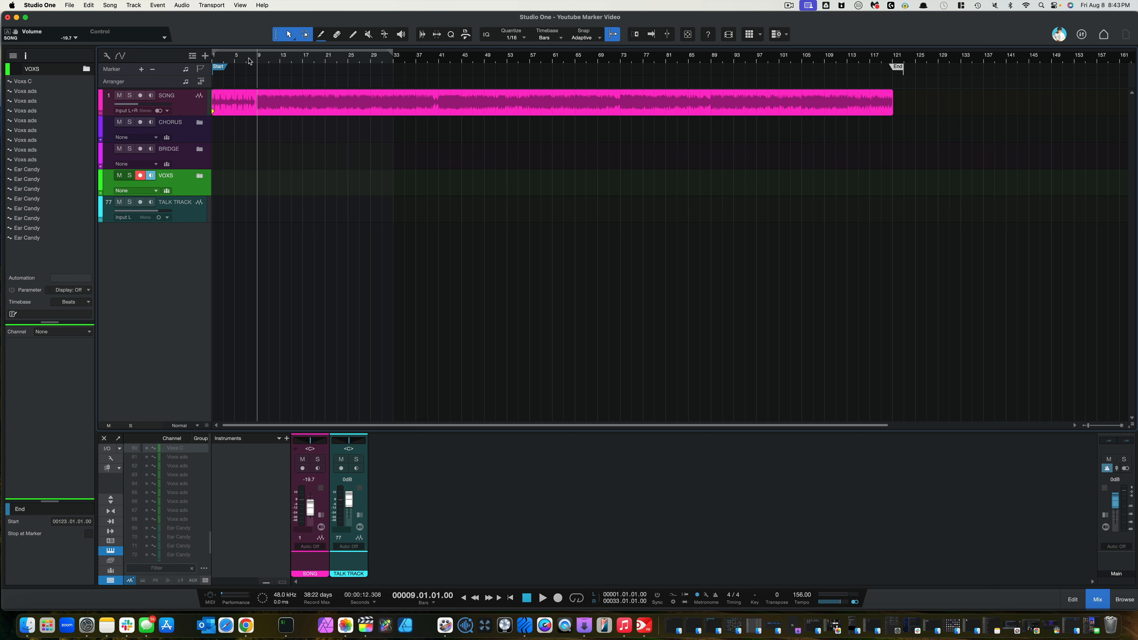
click(235, 58)
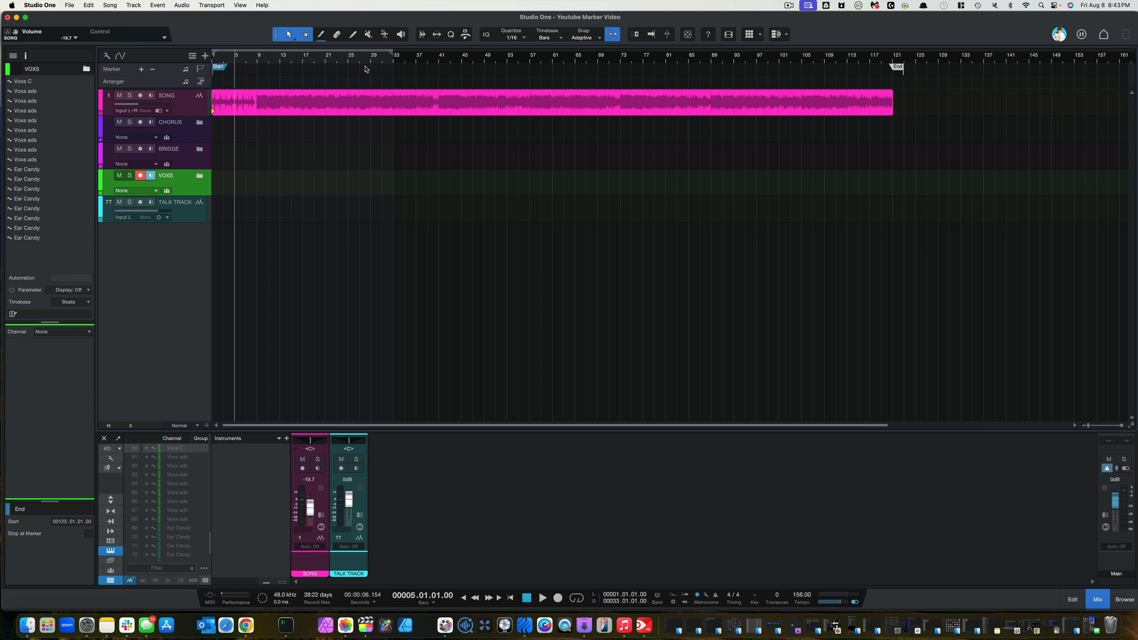
key(space)
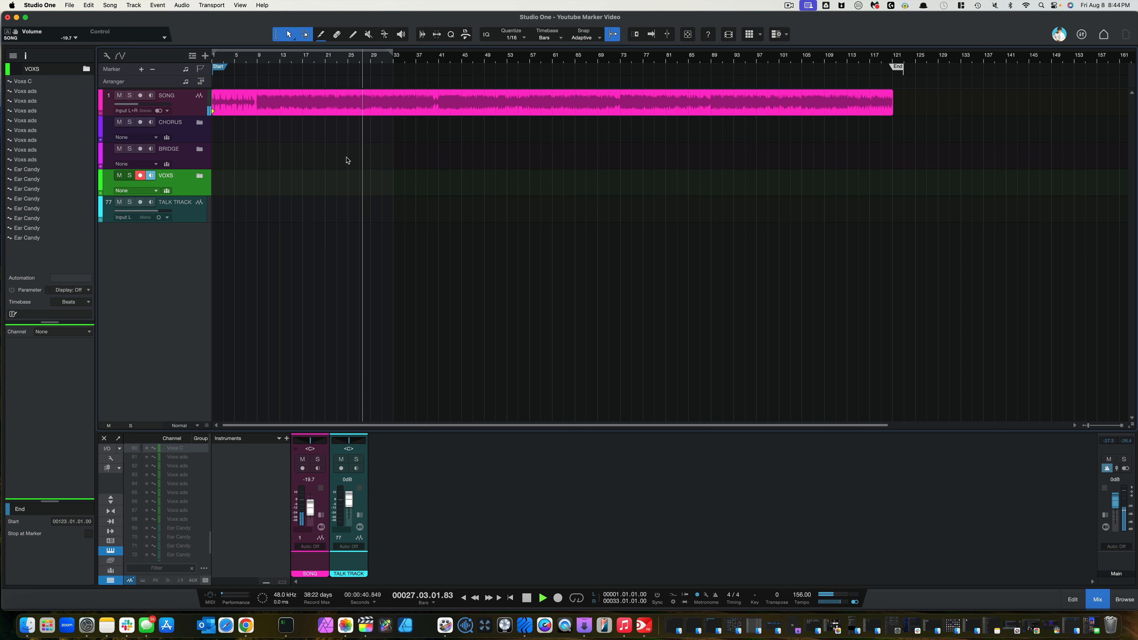
key(space)
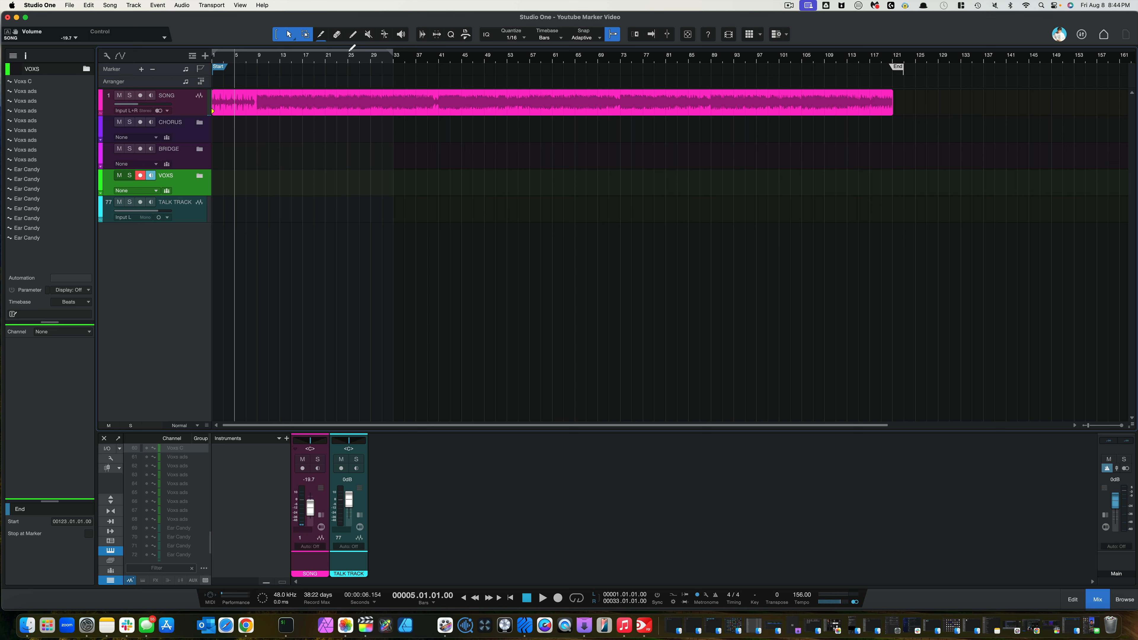
- Set the loop range to bars 9–25 and add a marker named Verse 1 at bar 9
drag(339, 47, 260, 48)
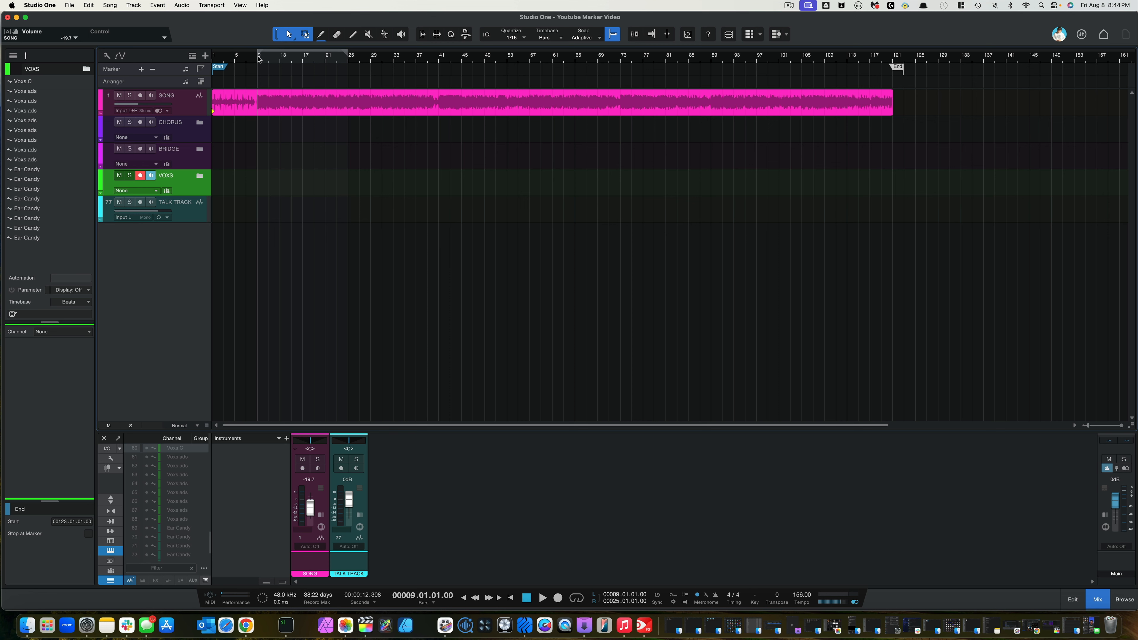
click(141, 70)
double_click(262, 68)
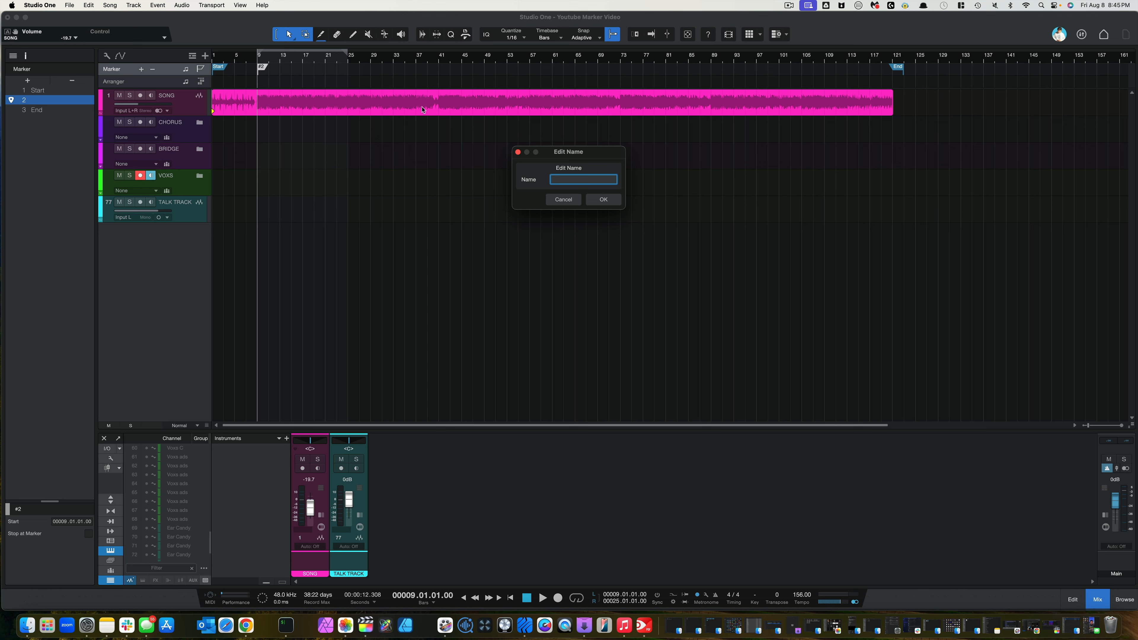
text(c)
text(erse)
text( 1)
key(Return)
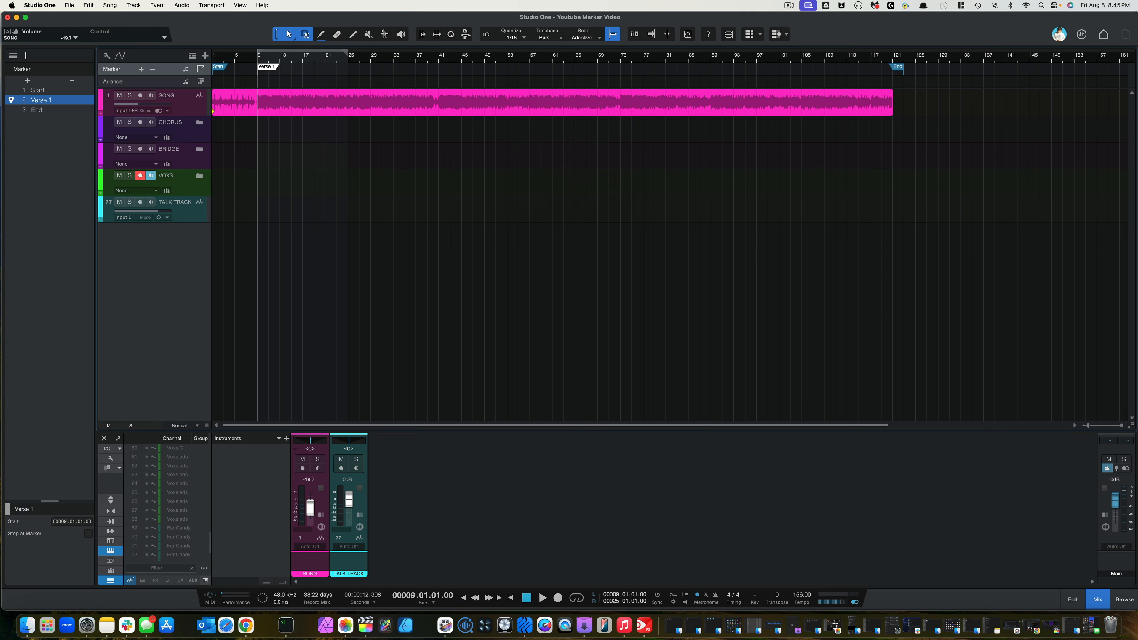
- Create arranger sections from the markers and shorten the Verse 1 section to end at bar 25
right_click(268, 70)
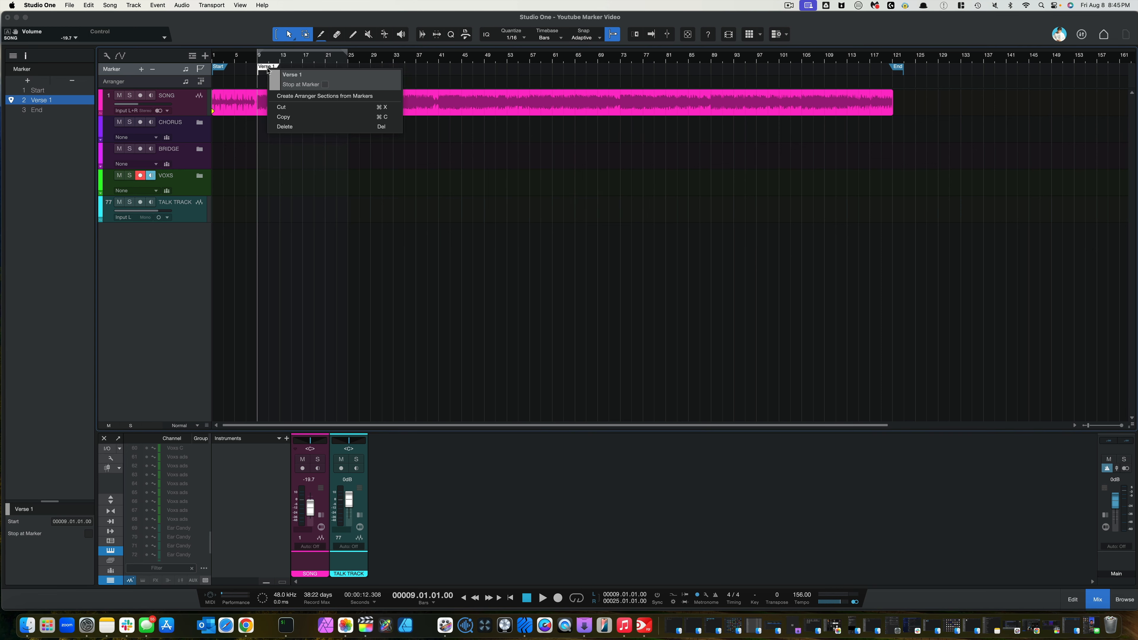
click(295, 74)
click(312, 75)
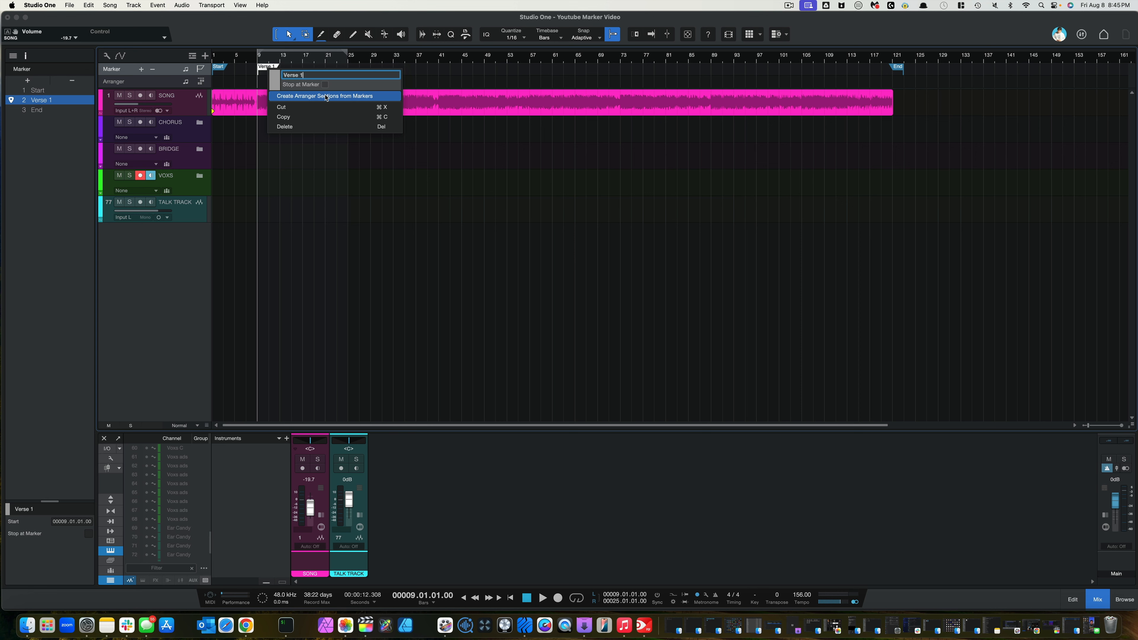
click(327, 98)
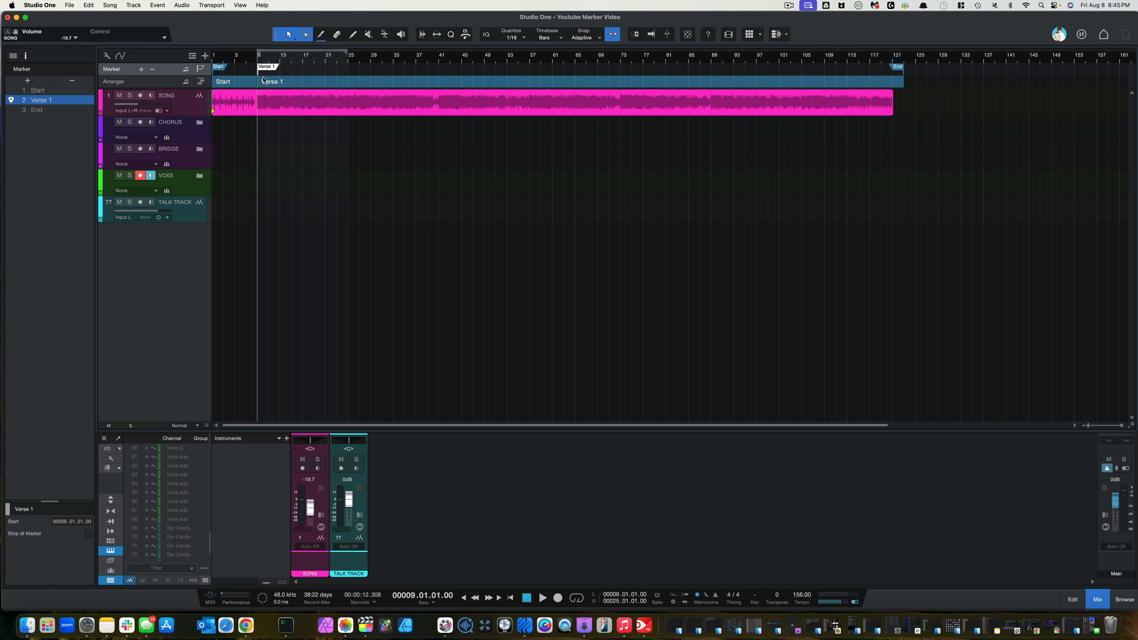
drag(902, 83, 346, 110)
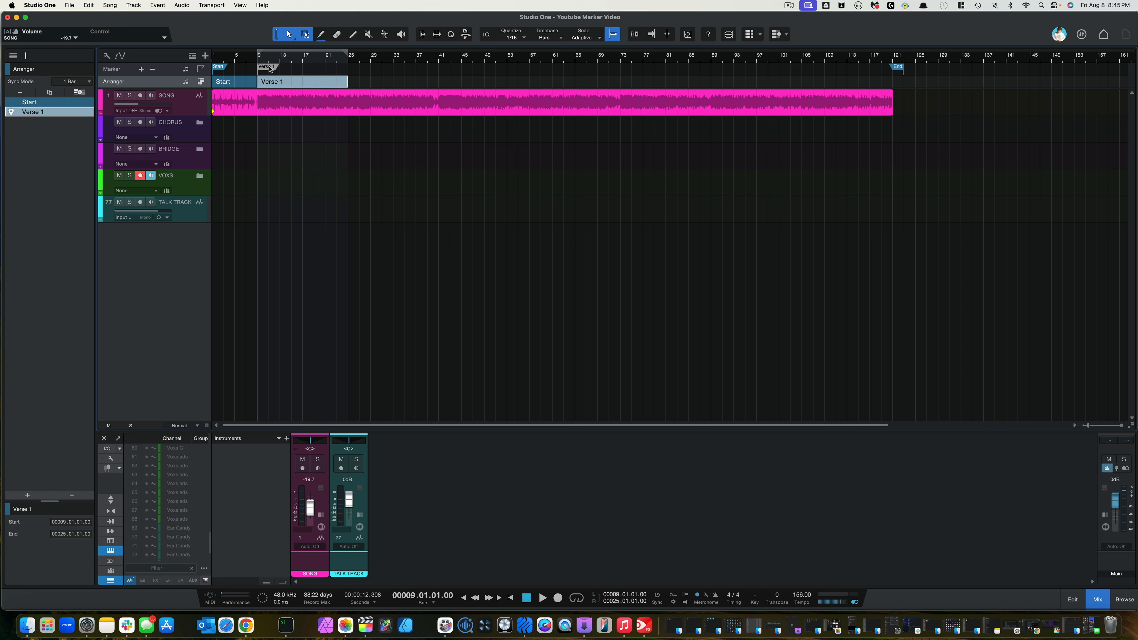
- Set the loop range to bars 25–41 and place the playhead at bar 25
click(342, 74)
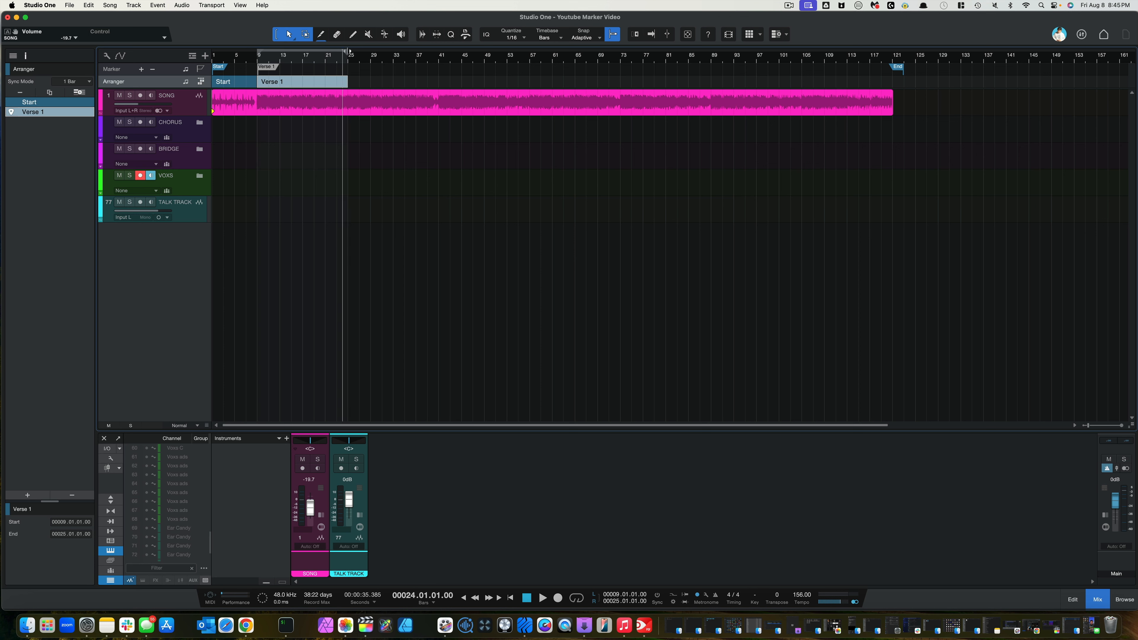
drag(349, 52, 443, 54)
drag(259, 53, 347, 60)
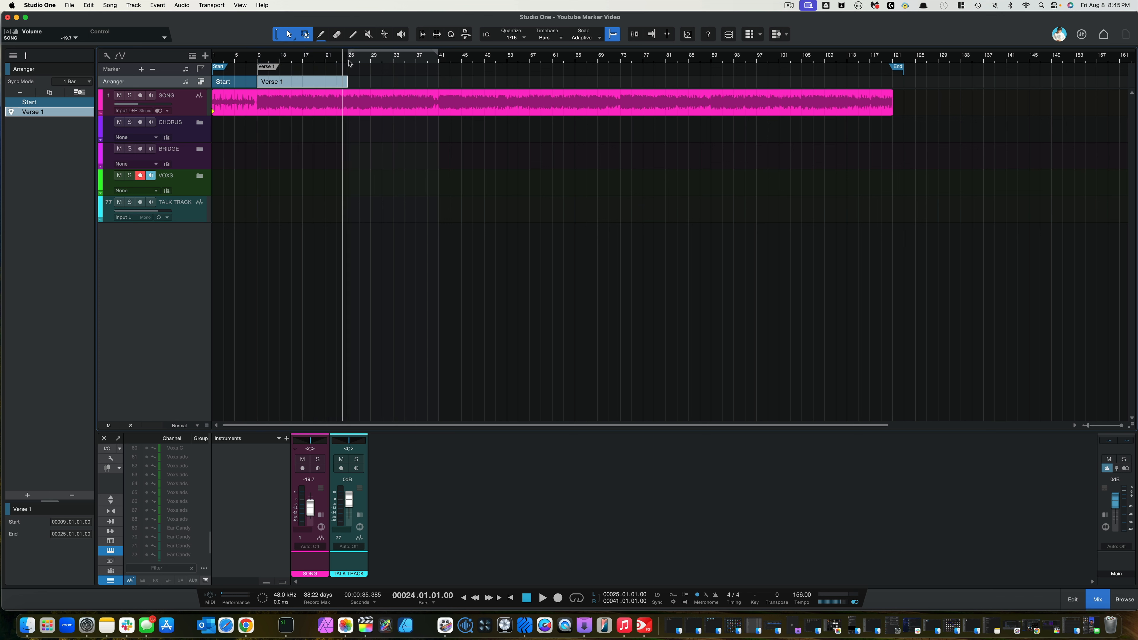
click(349, 61)
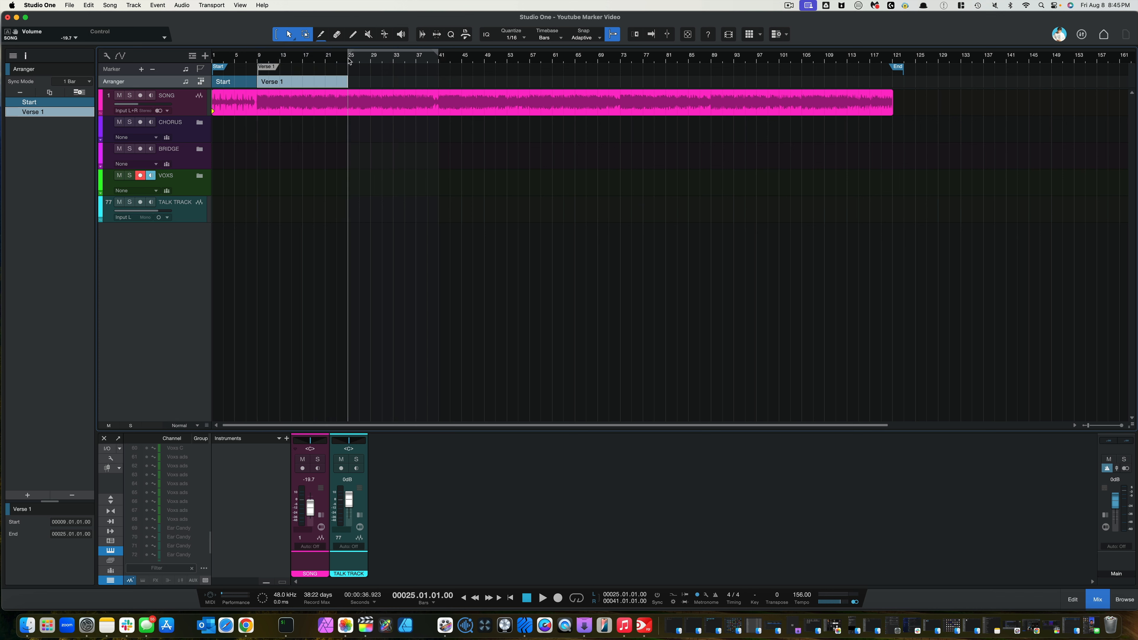
- Add a marker named Chorus at bar 25 and turn it into an arranger section ending at bar 41
click(141, 69)
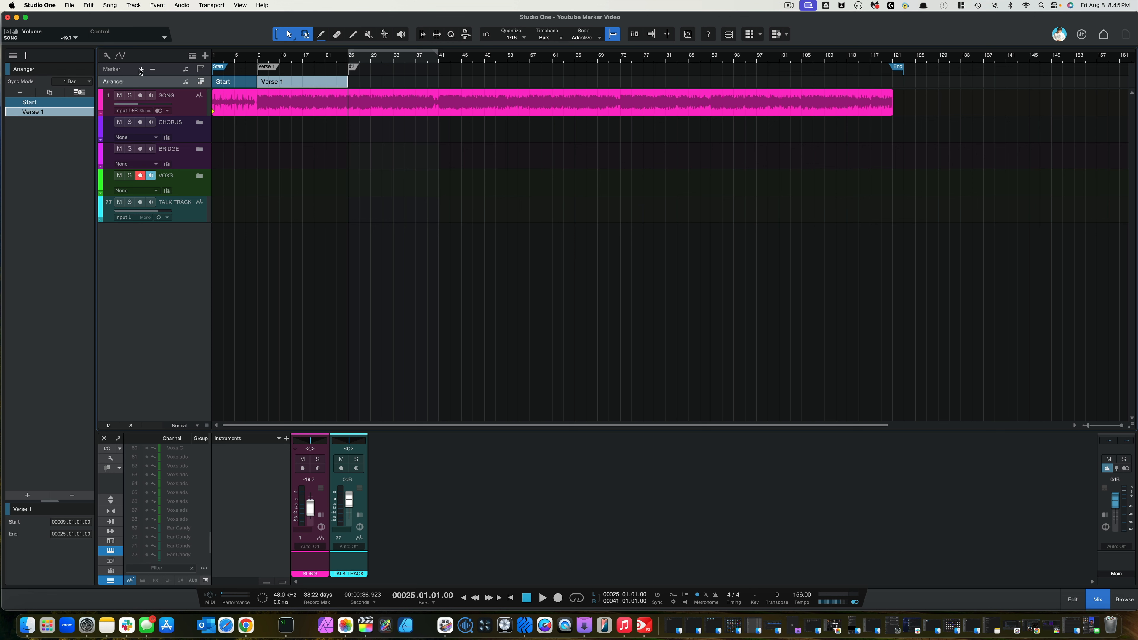
right_click(360, 68)
click(374, 73)
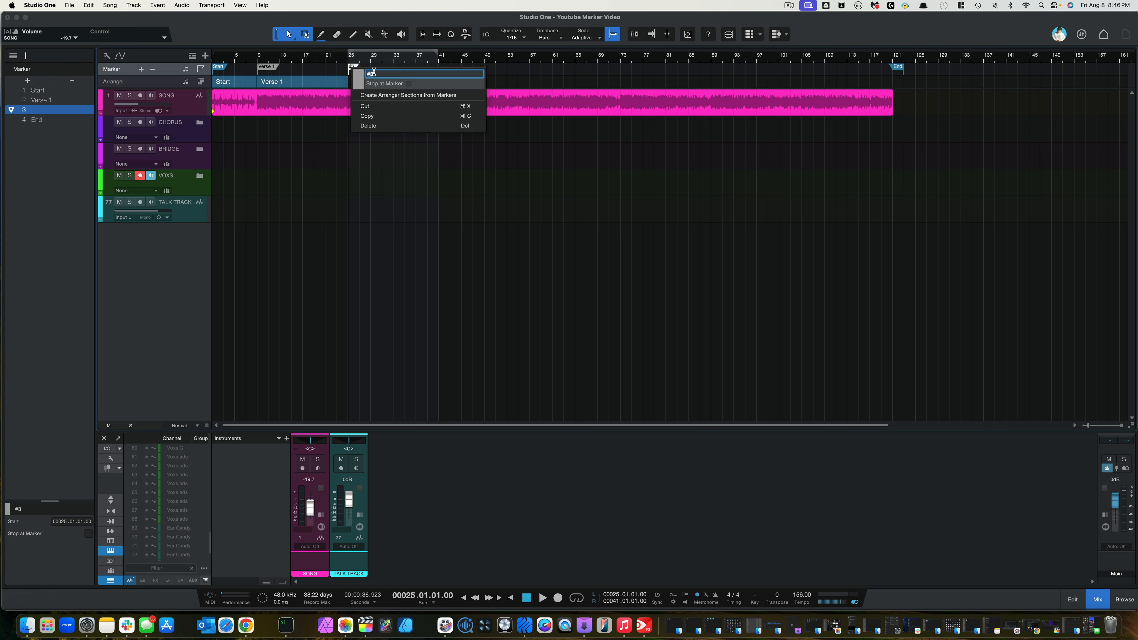
text(Chorus)
click(403, 96)
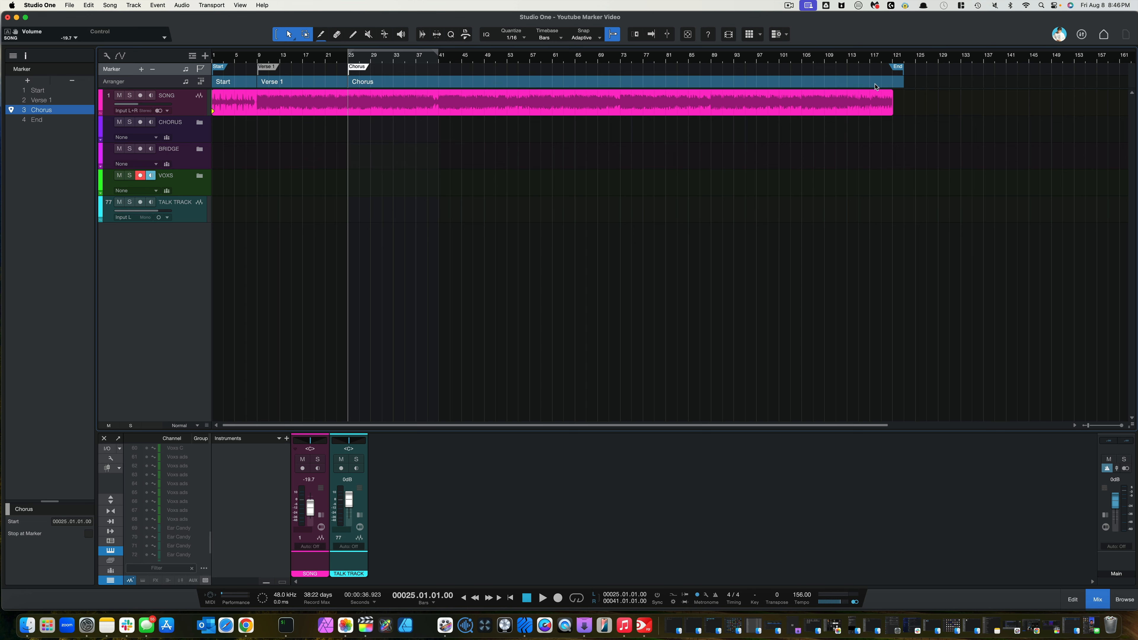
drag(902, 83, 438, 109)
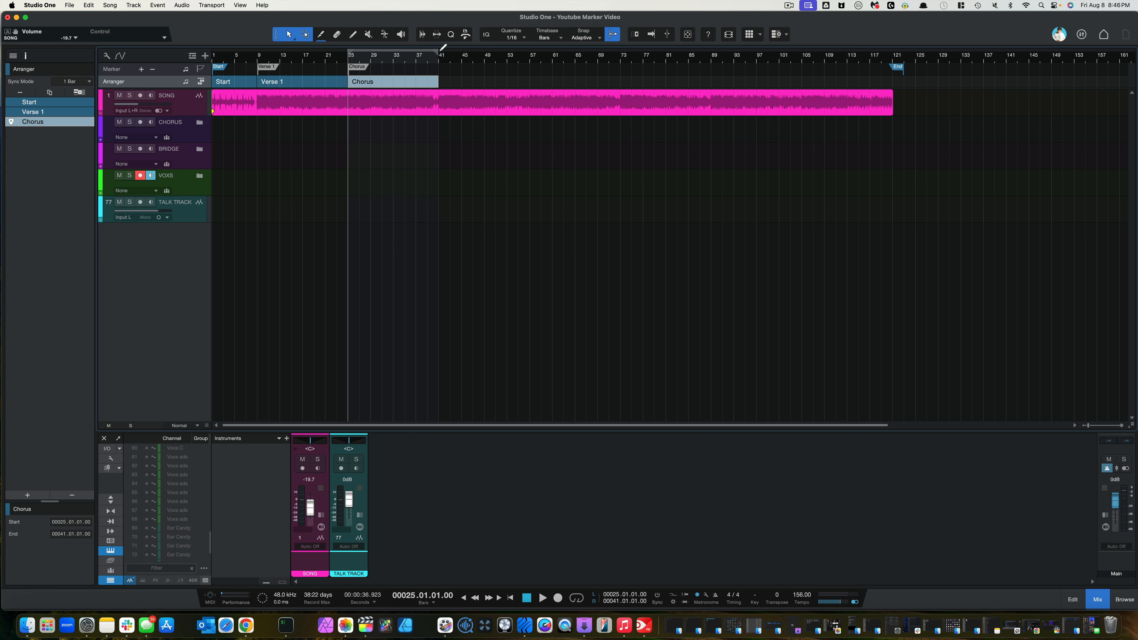
- Play the song from bar 40 and listen for the end of the section following the chorus
click(435, 61)
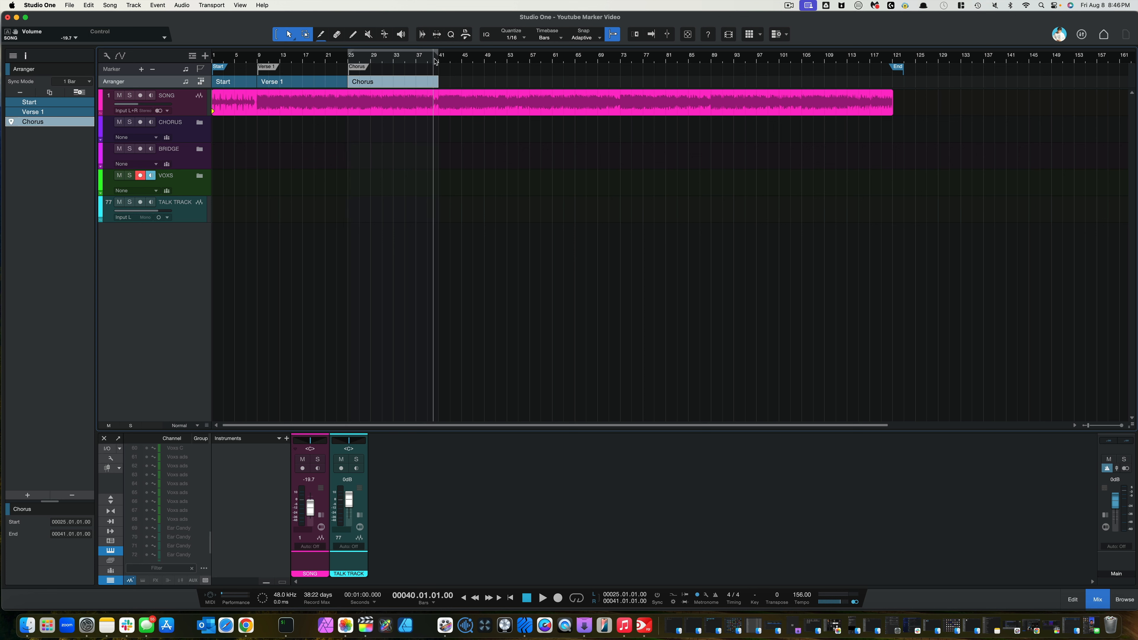
key(space)
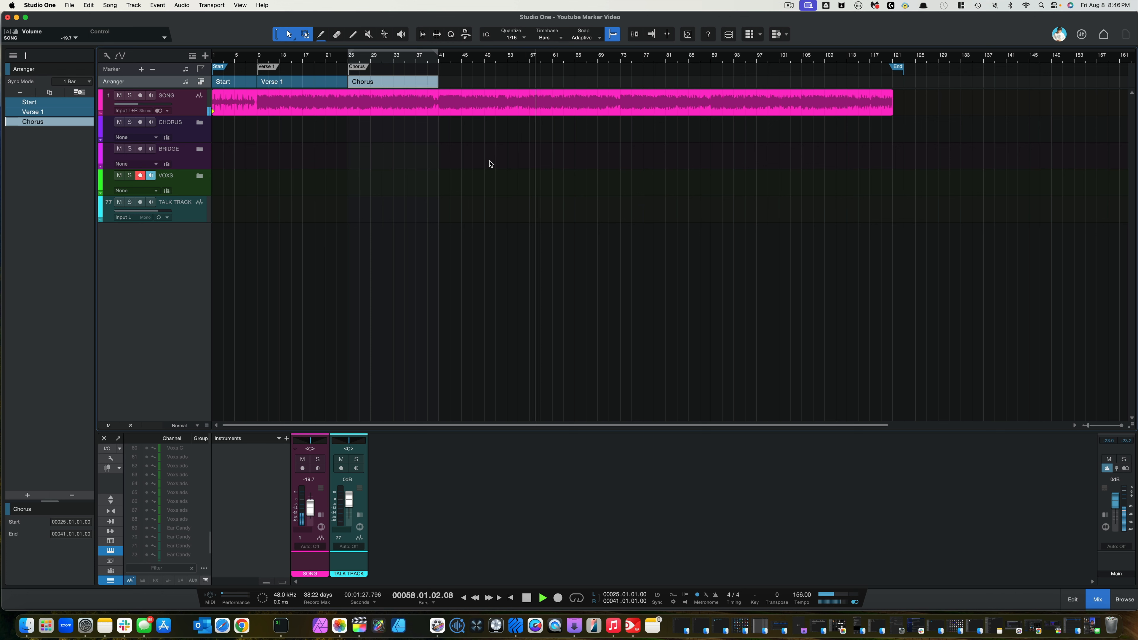
key(space)
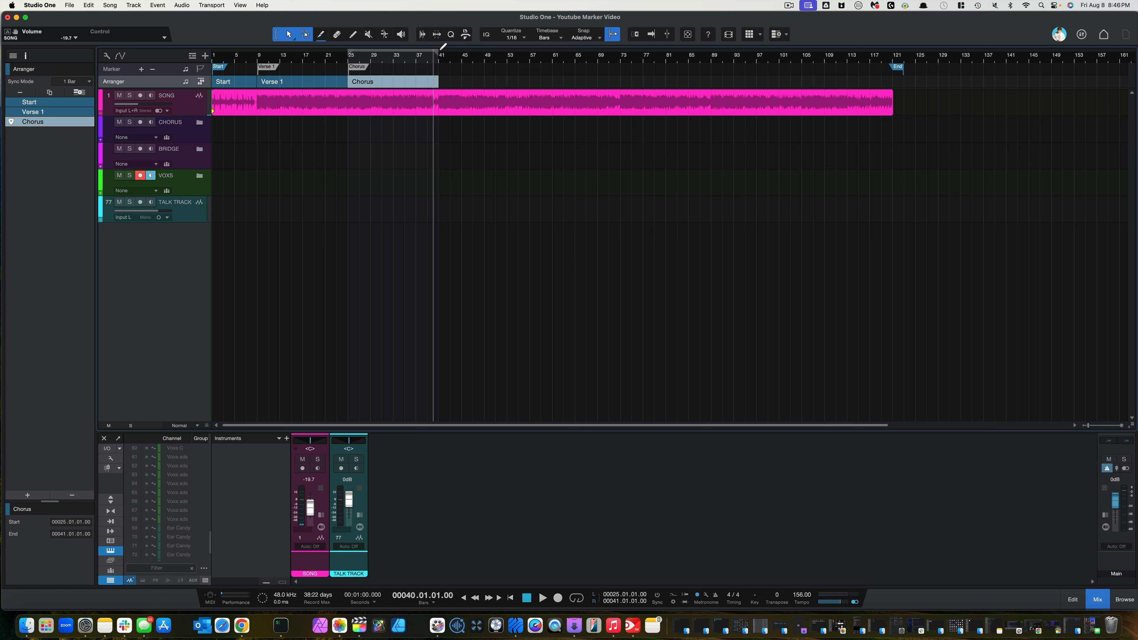
- Set the loop range to bars 41–57 and add a marker named Verse 2 at bar 41
drag(451, 47, 535, 46)
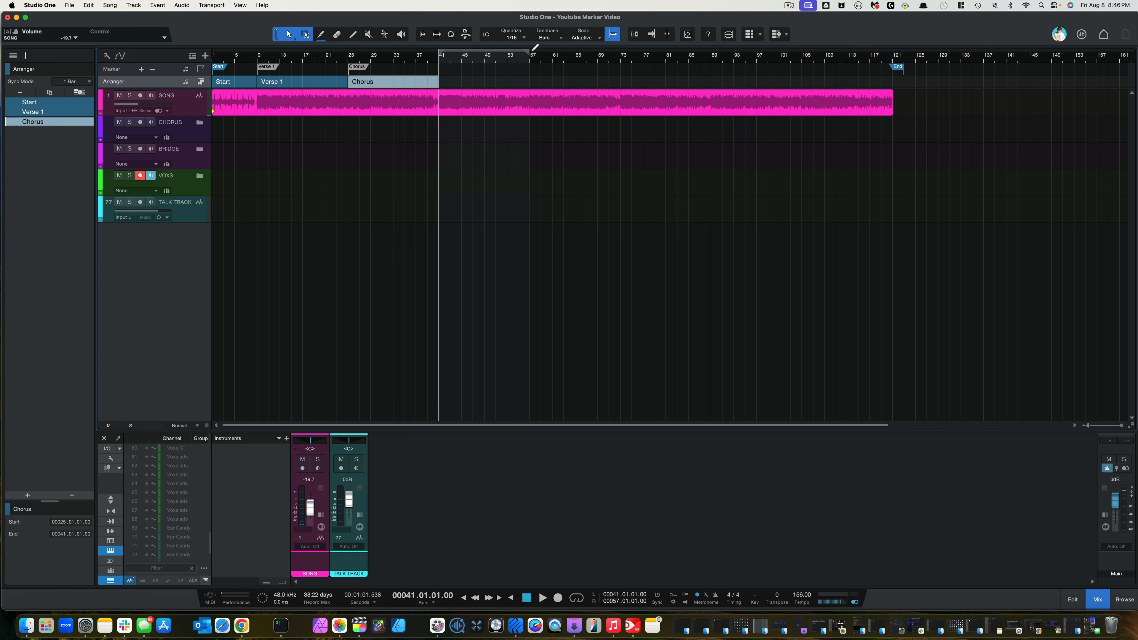
click(142, 70)
right_click(446, 70)
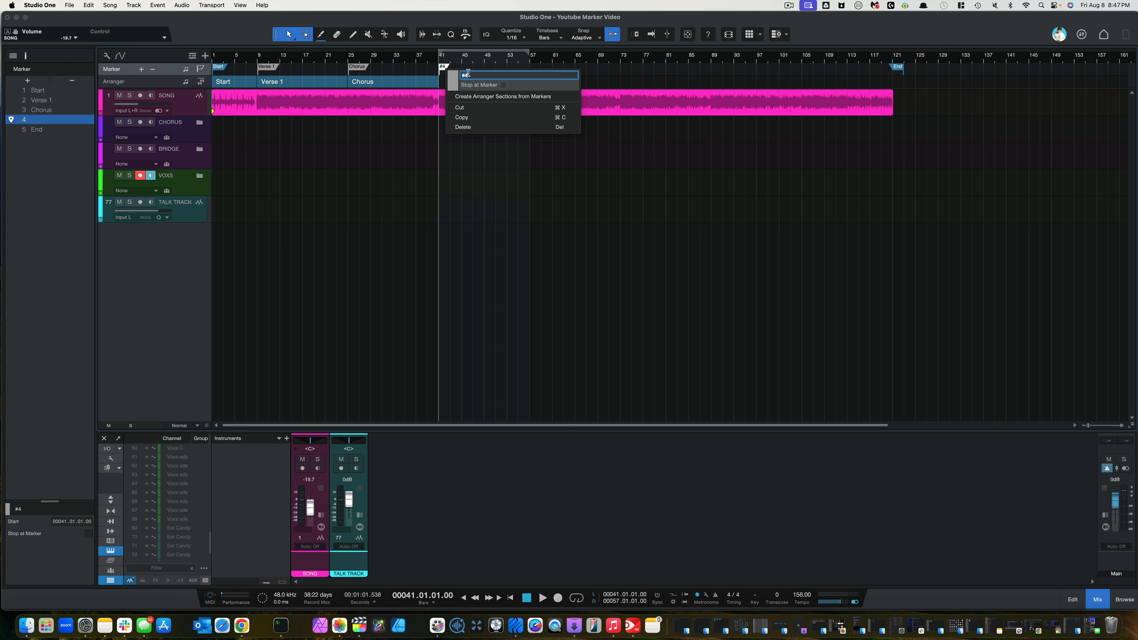
text(C)
key(BackSpace)
key(BackSpace)
key(Return)
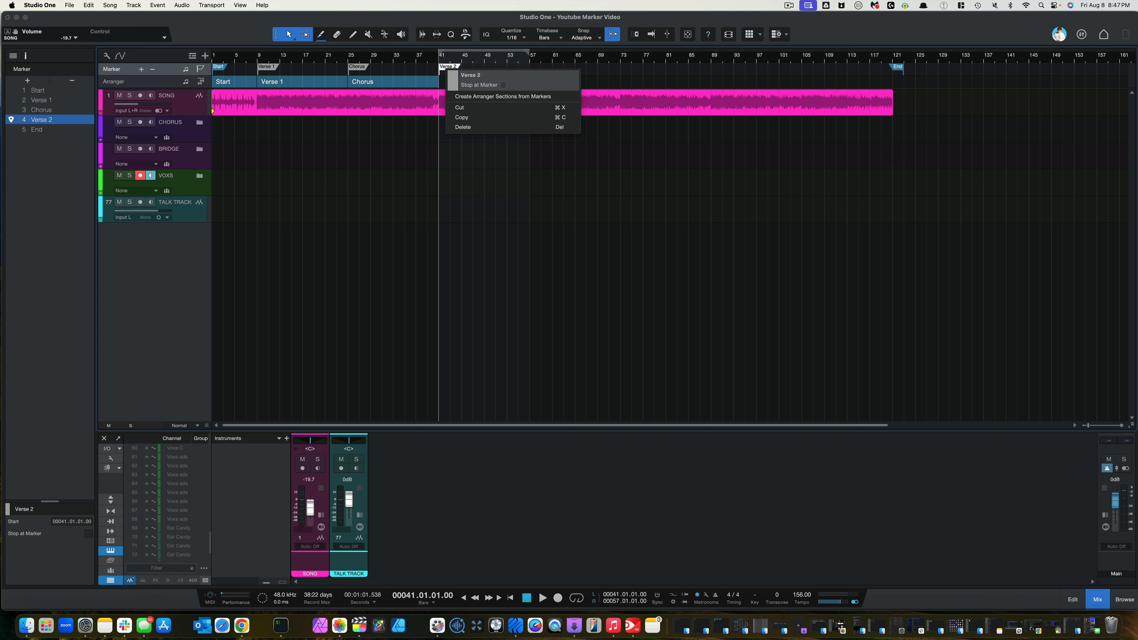
- Regenerate the arranger sections from the markers and shorten the Verse 2 section to end at bar 57
click(501, 97)
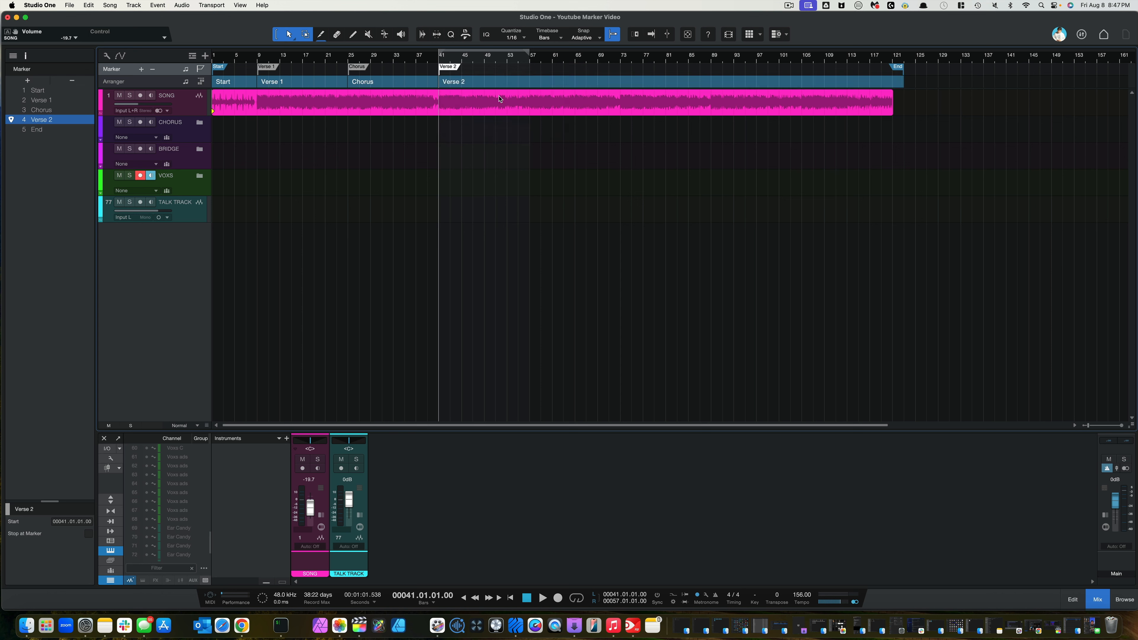
drag(901, 81, 526, 98)
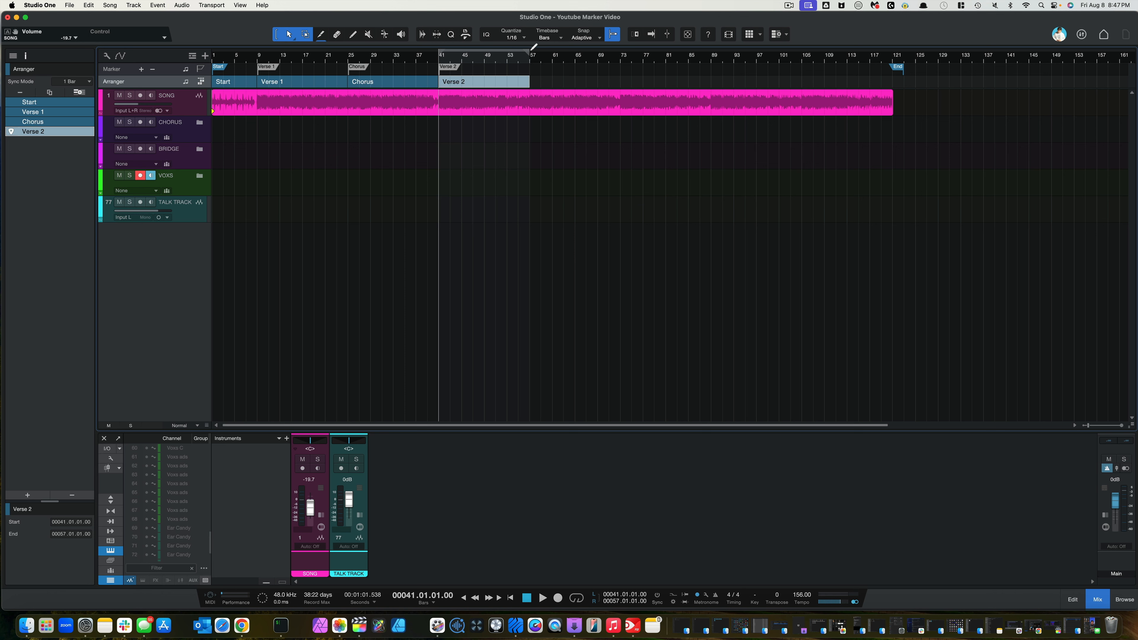
- Set the loop range to bars 57–73 and play the song from bar 56 to hear the section after Verse 2
drag(533, 46, 626, 48)
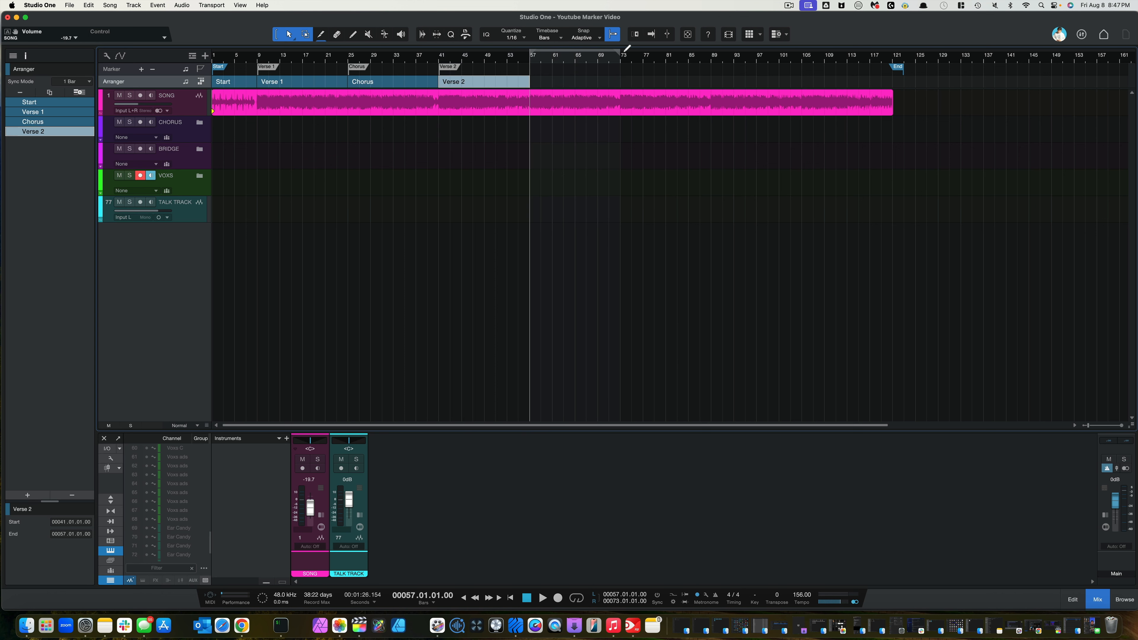
click(522, 61)
key(space)
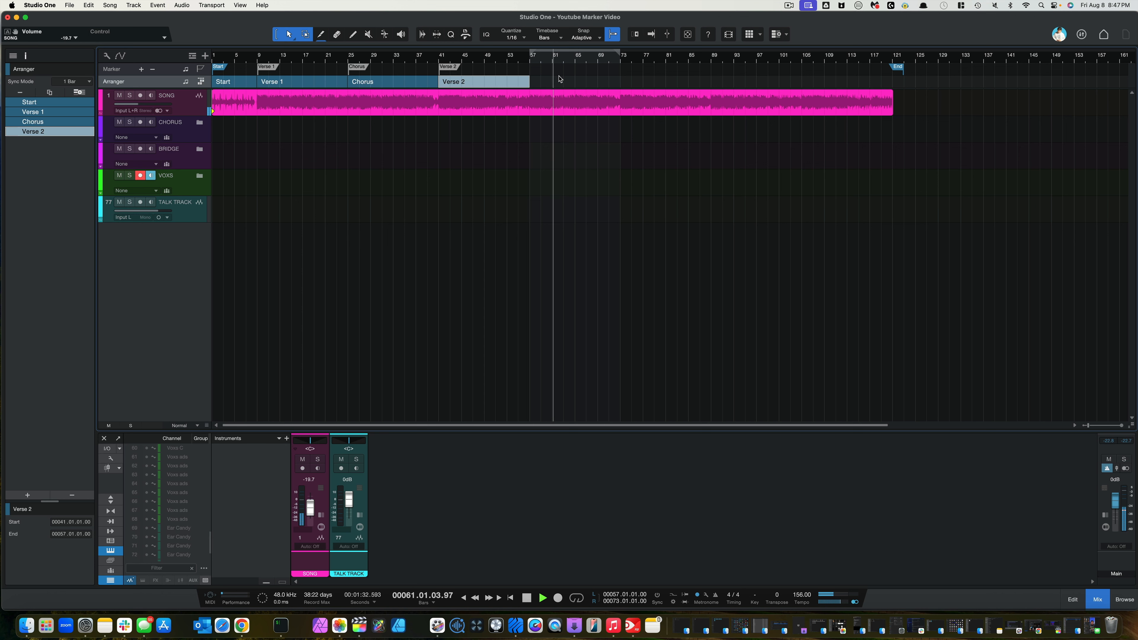
key(space)
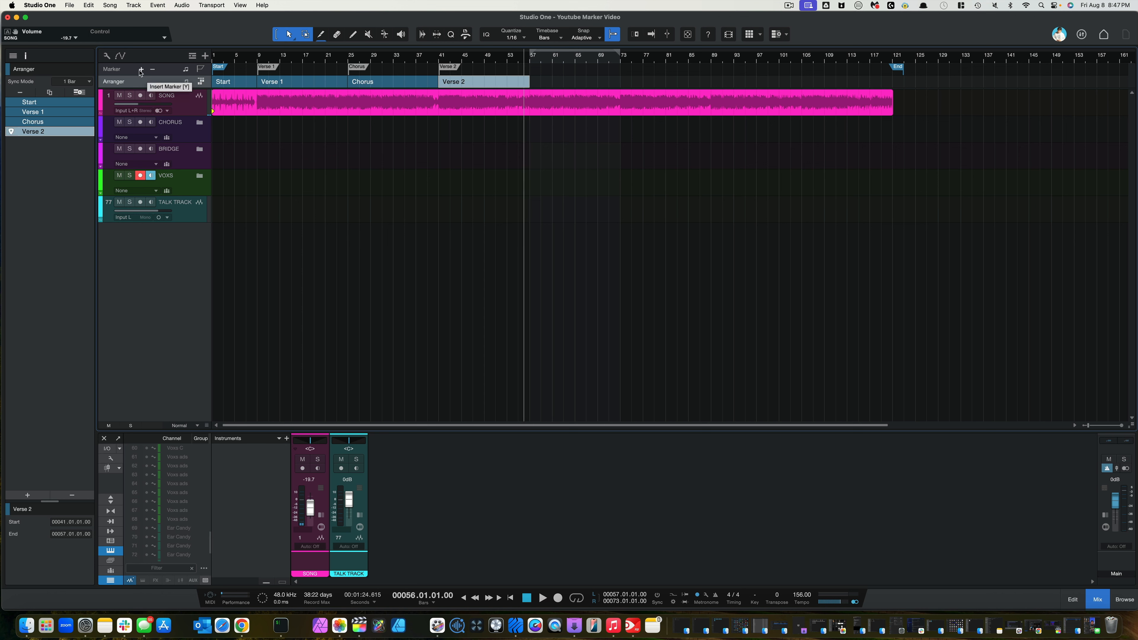
- Add a marker named Chorus at bar 57 and turn it into an arranger section ending at bar 73
click(140, 71)
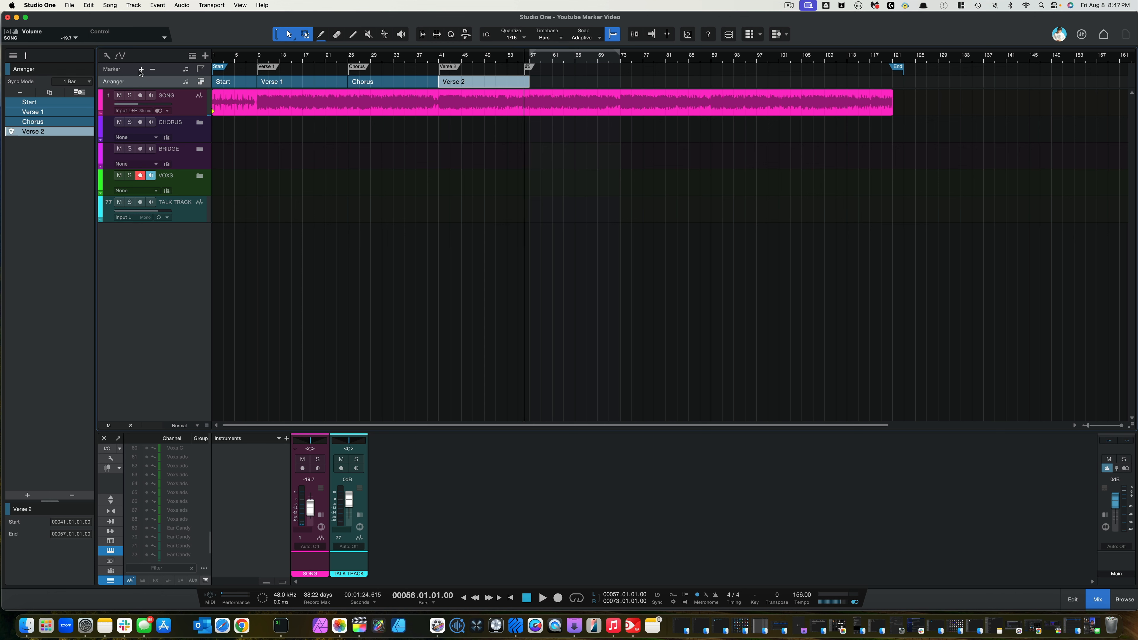
click(527, 66)
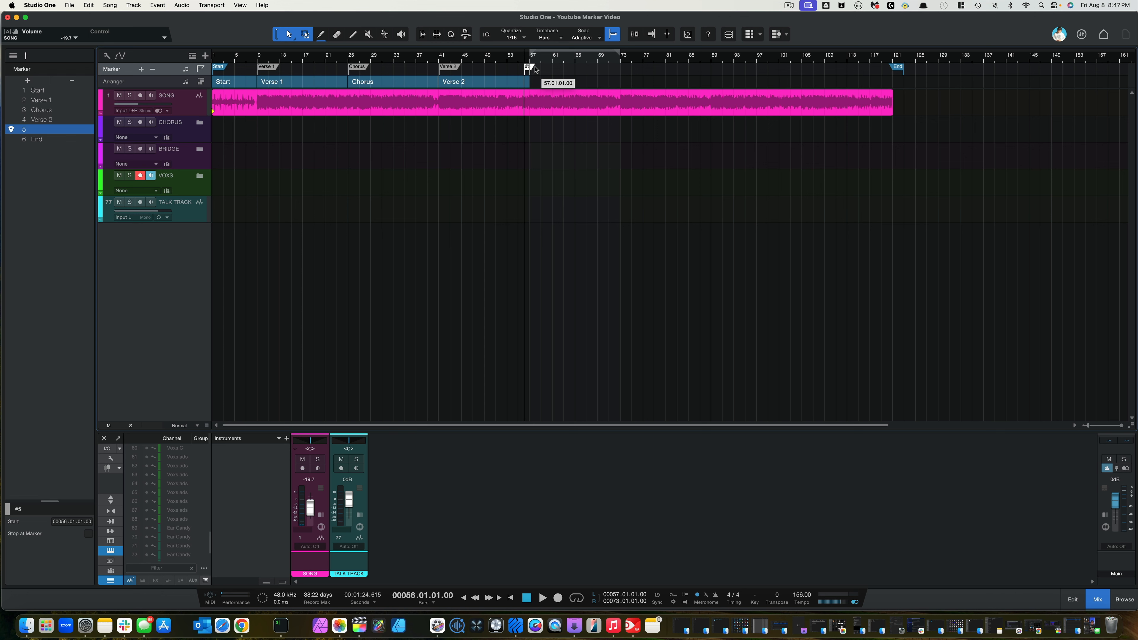
drag(536, 69, 535, 69)
right_click(535, 67)
click(553, 71)
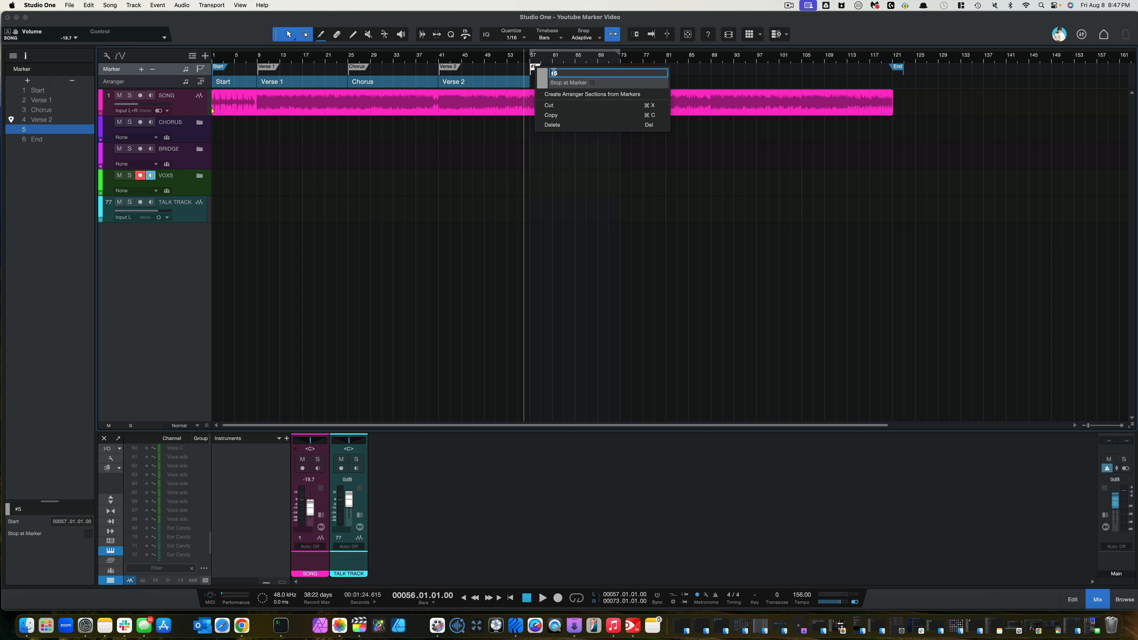
text(Chorus)
key(Return)
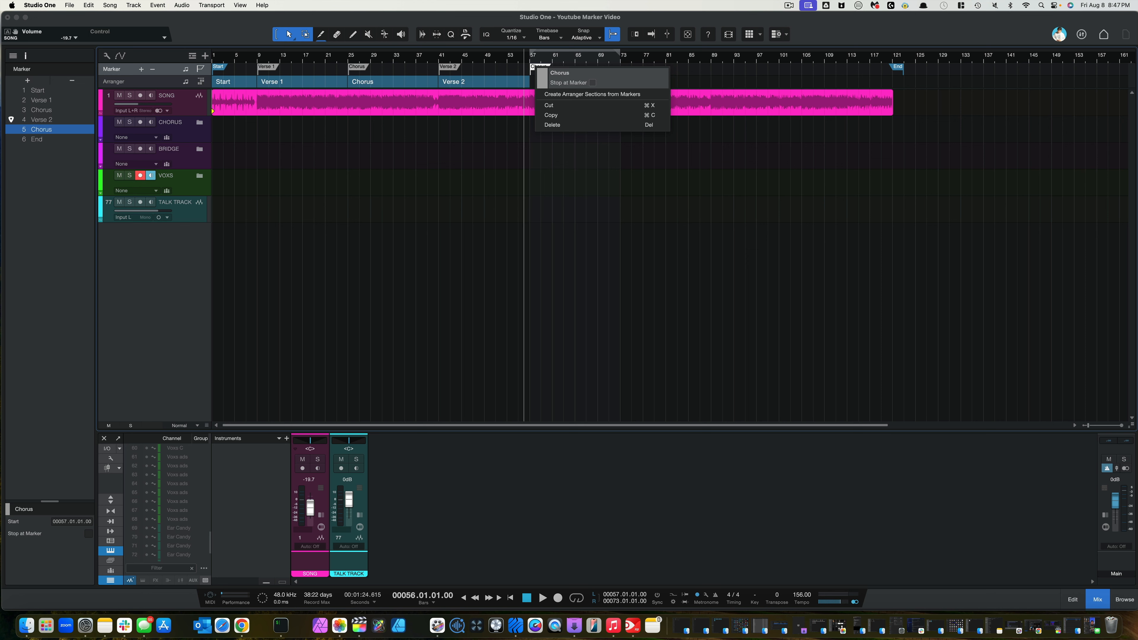
click(599, 95)
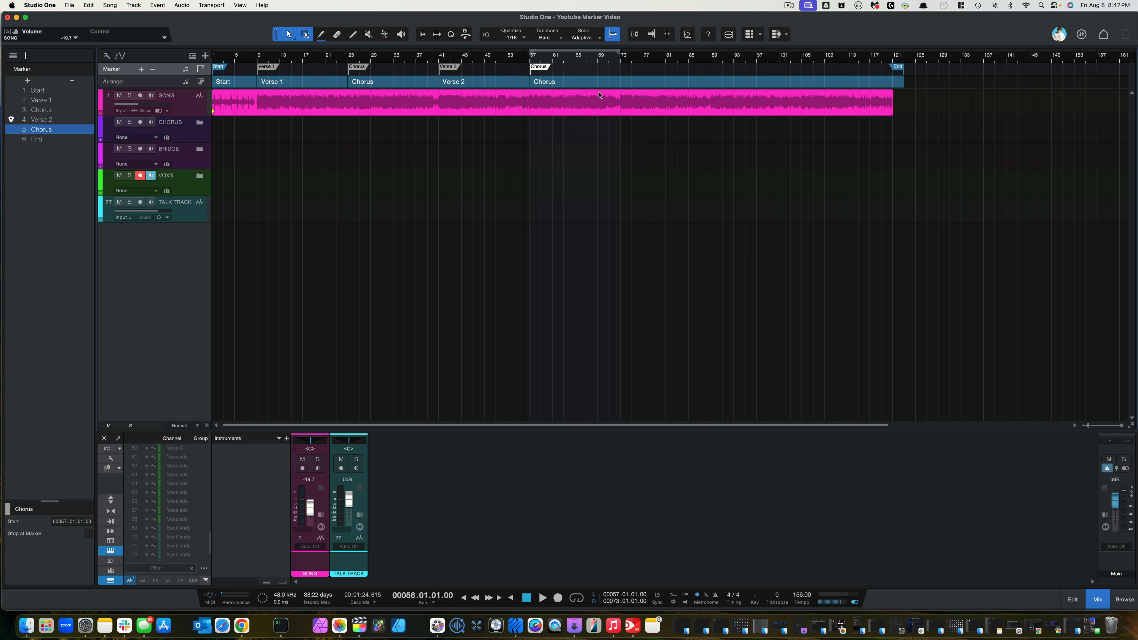
drag(902, 81, 620, 93)
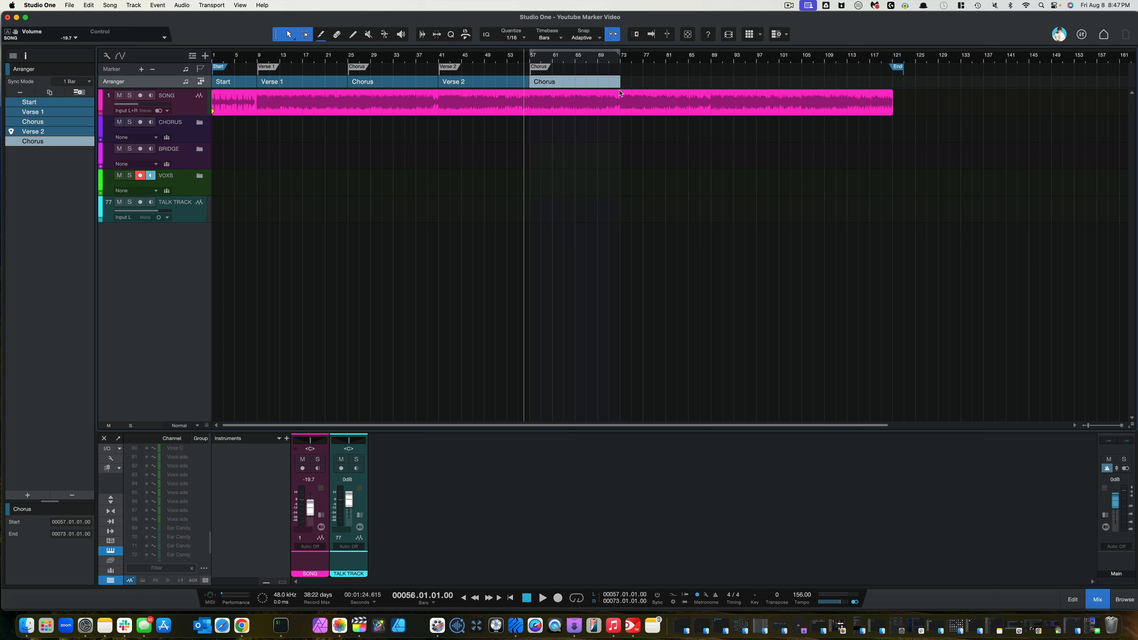
- Play the song from bar 72 and set the loop range to bars 73–89 to match the section heard
click(614, 59)
key(space)
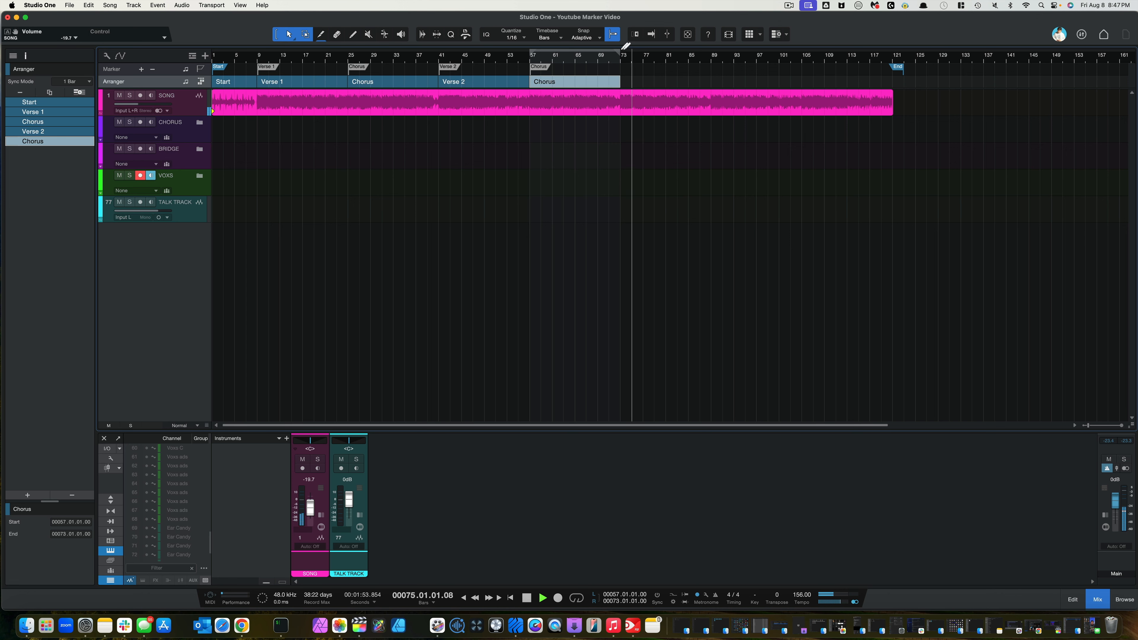
drag(623, 46, 665, 67)
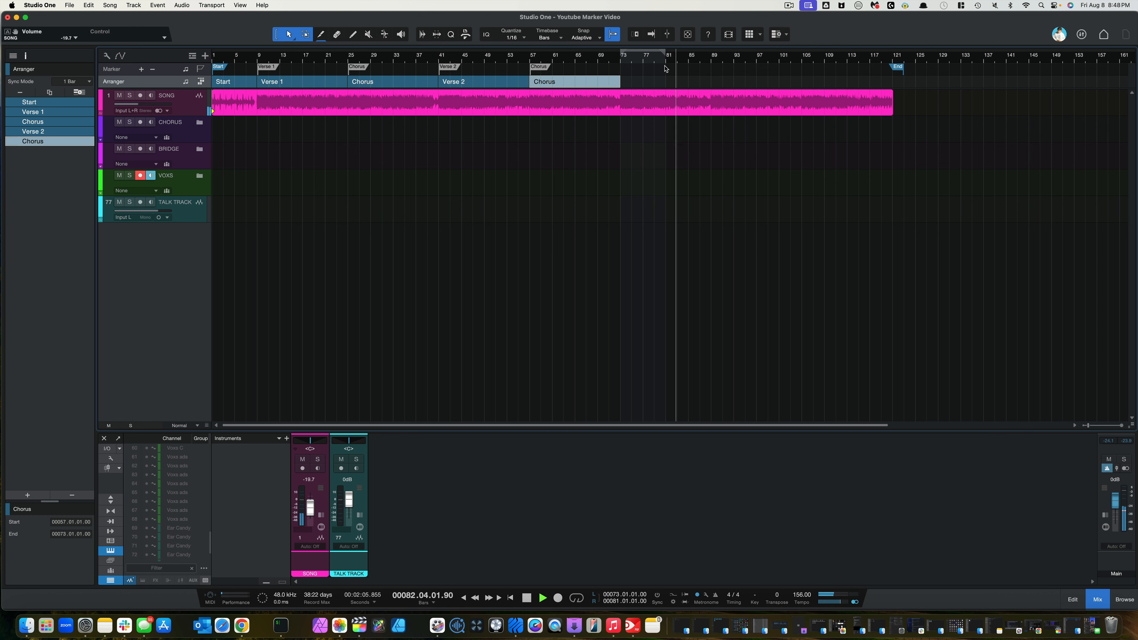
scroll(666, 68, up, 3)
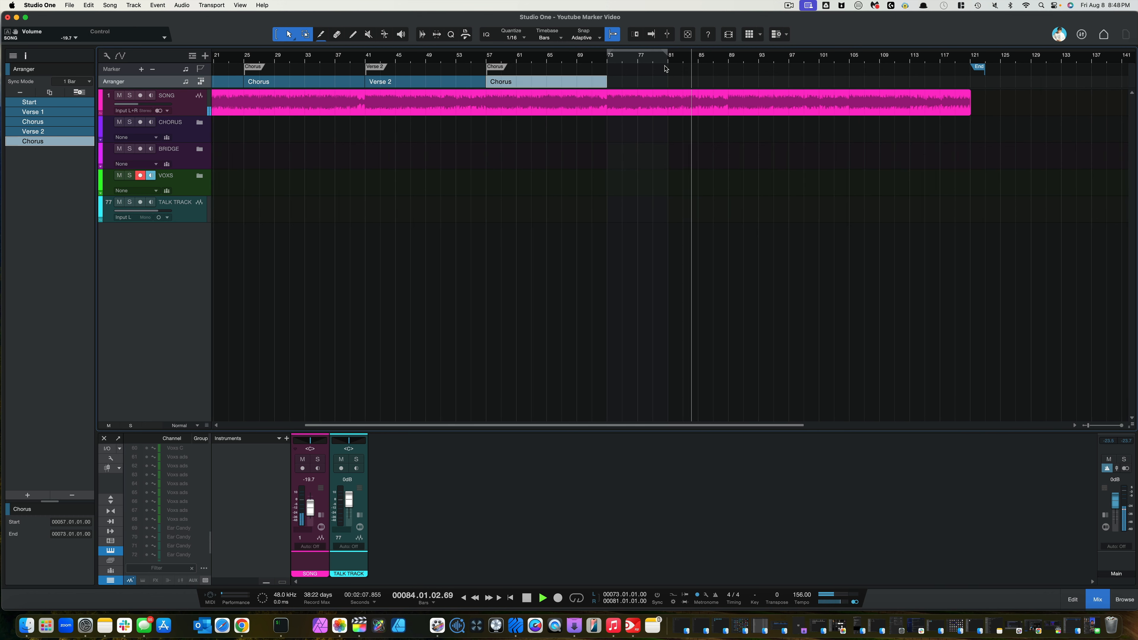
scroll(666, 69, right, 2)
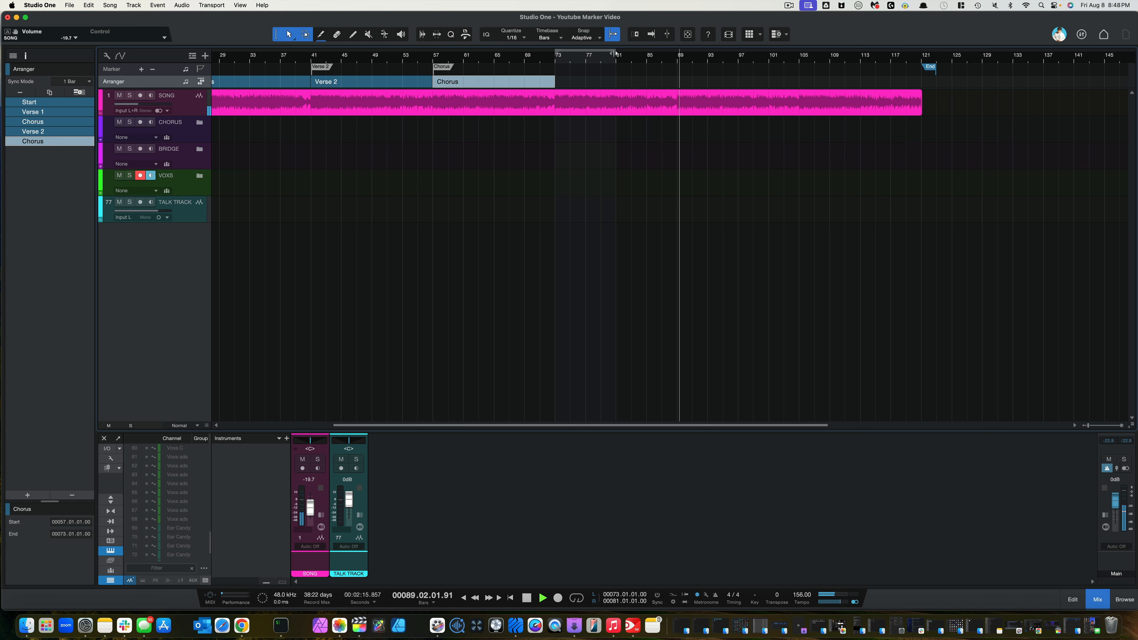
drag(614, 54, 679, 55)
key(space)
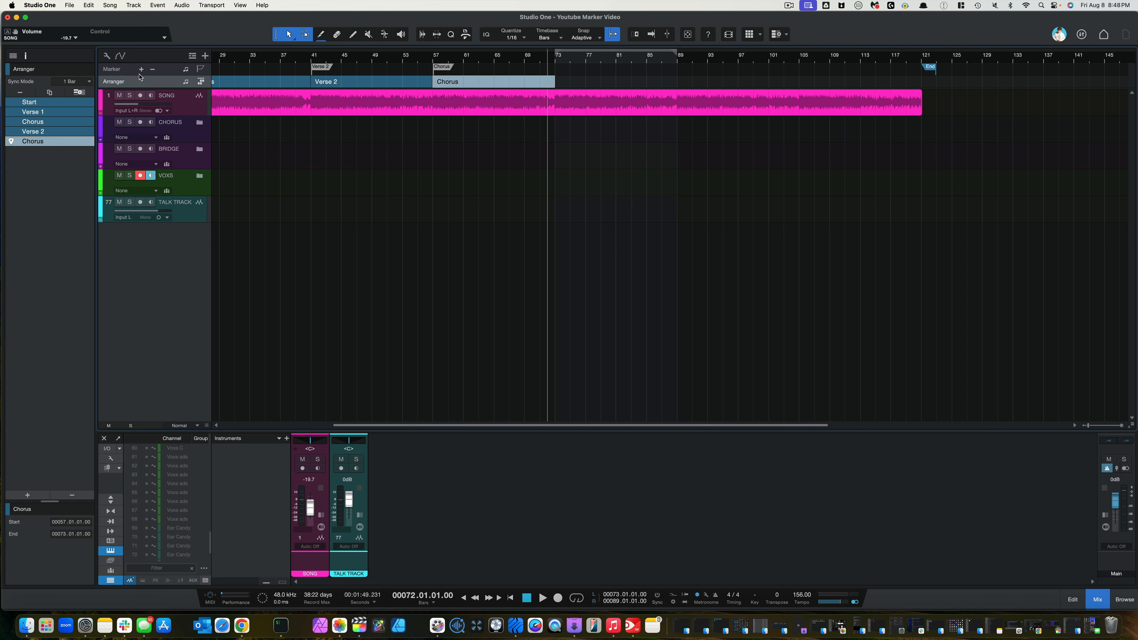
- Add a marker named Bridge at bar 73 and turn it into an arranger section ending at bar 89
click(556, 62)
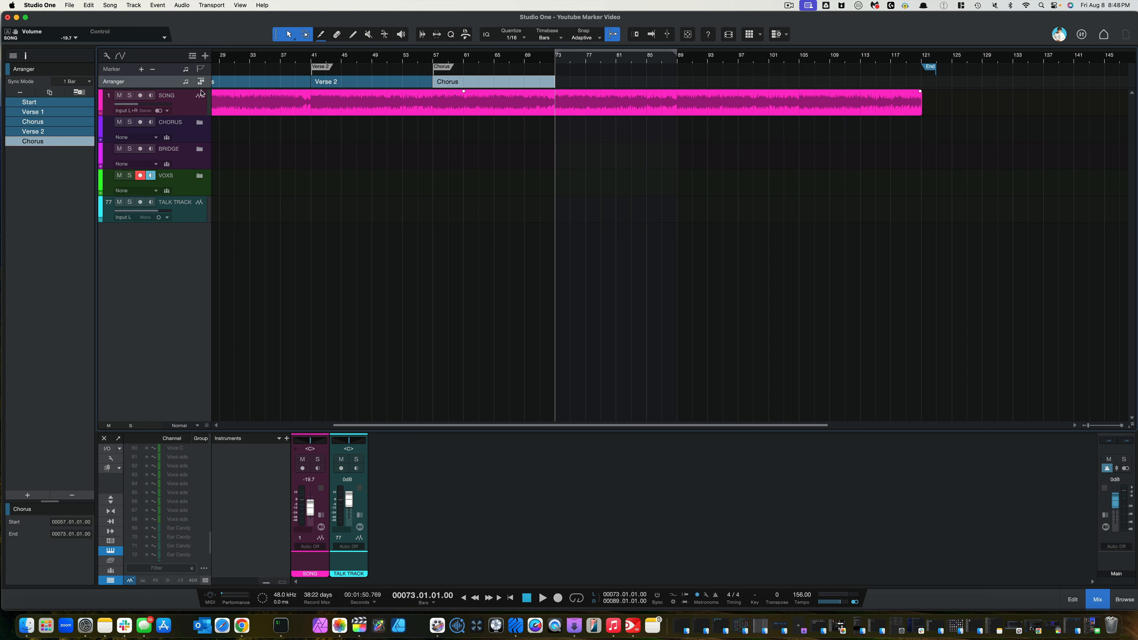
click(141, 69)
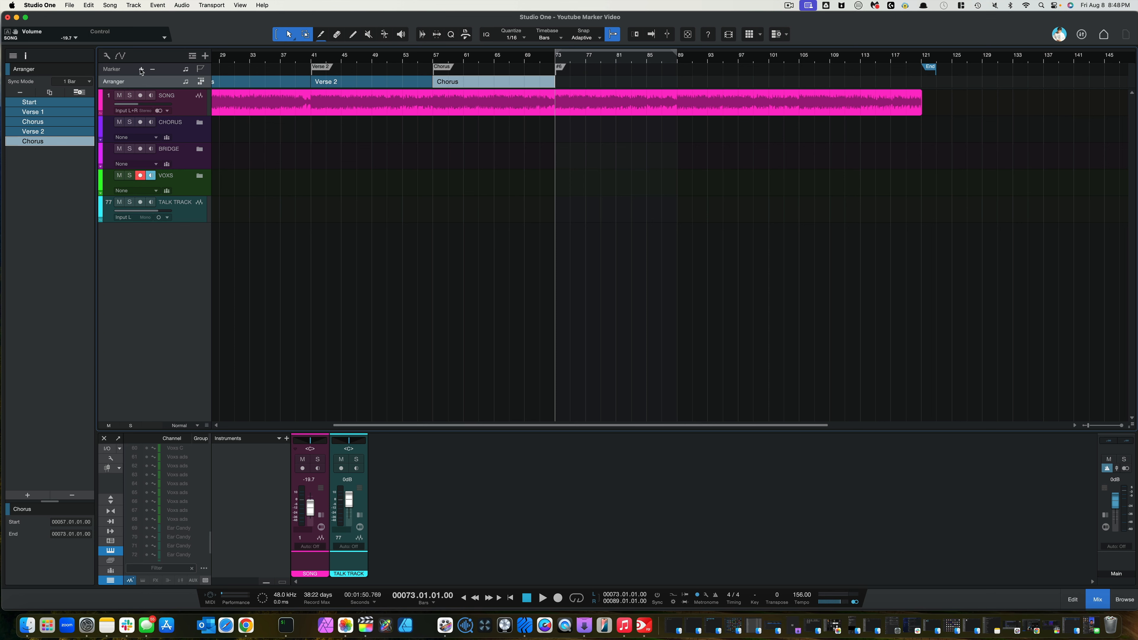
right_click(558, 68)
click(577, 74)
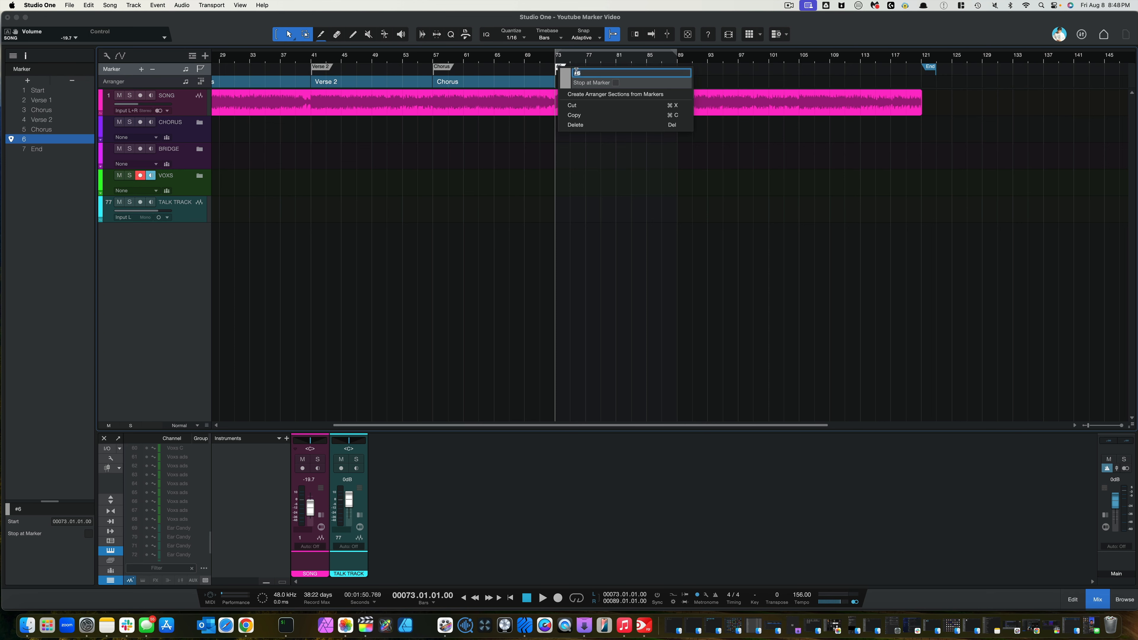
text(Bridge)
click(603, 95)
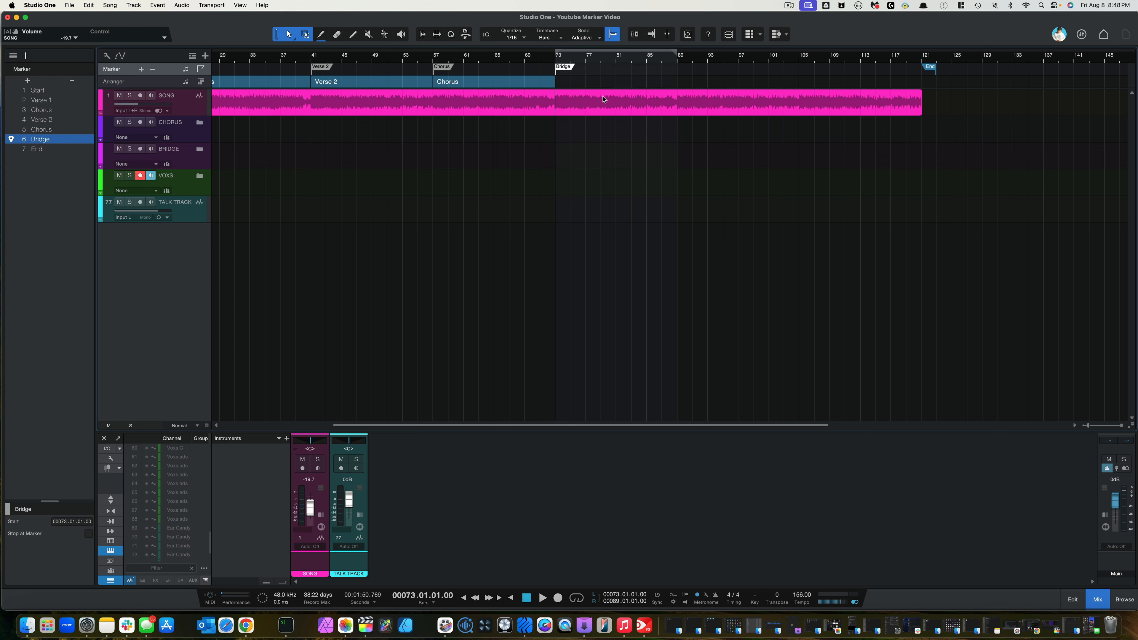
drag(938, 81, 673, 106)
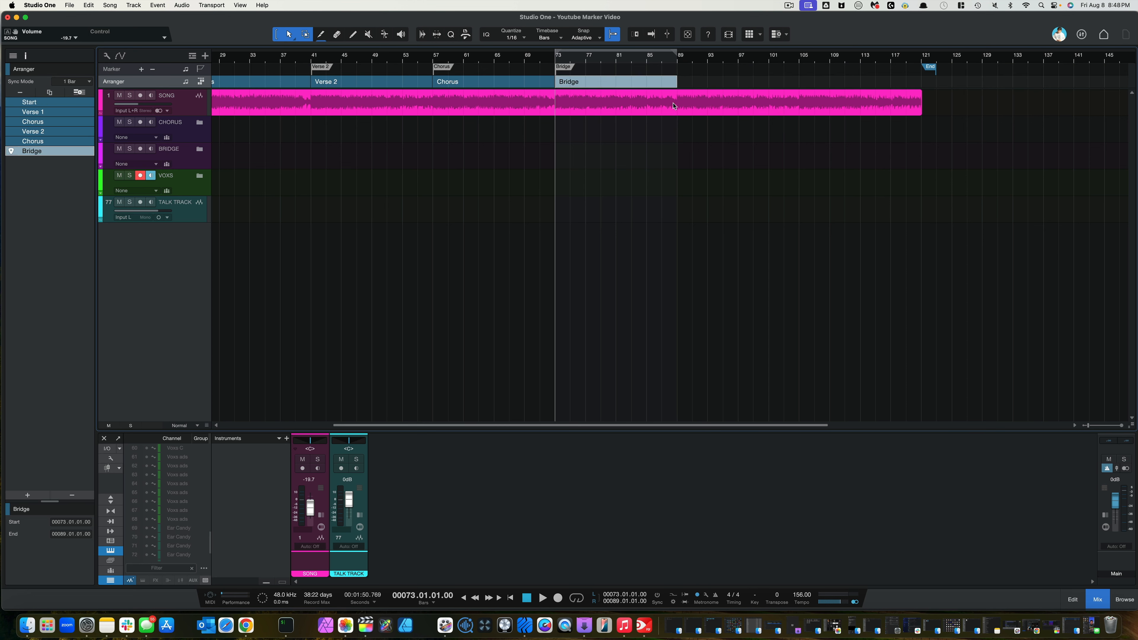
- Play the song from bar 88 and set the loop range to bars 89–97 for the section after the Bridge
click(675, 60)
key(space)
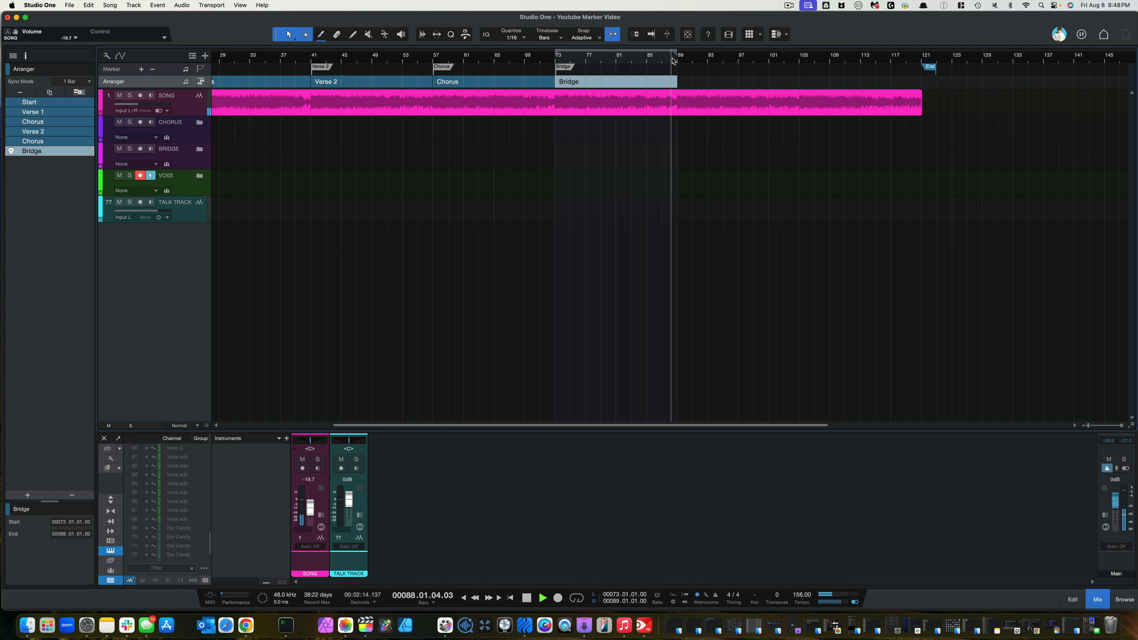
scroll(687, 77, right, 2)
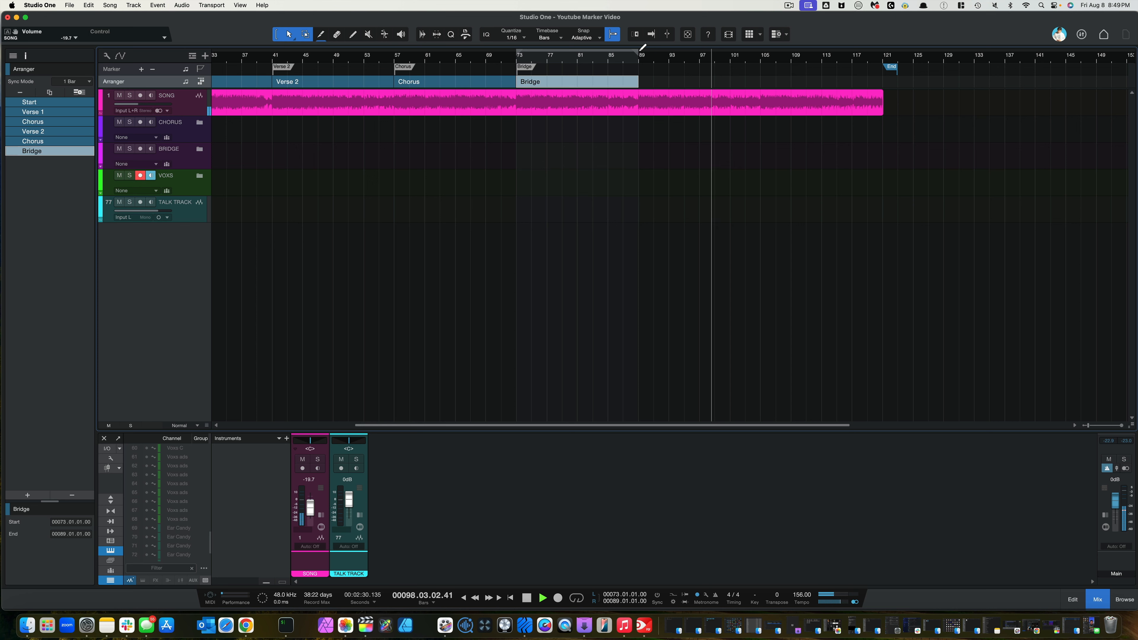
drag(641, 47, 703, 49)
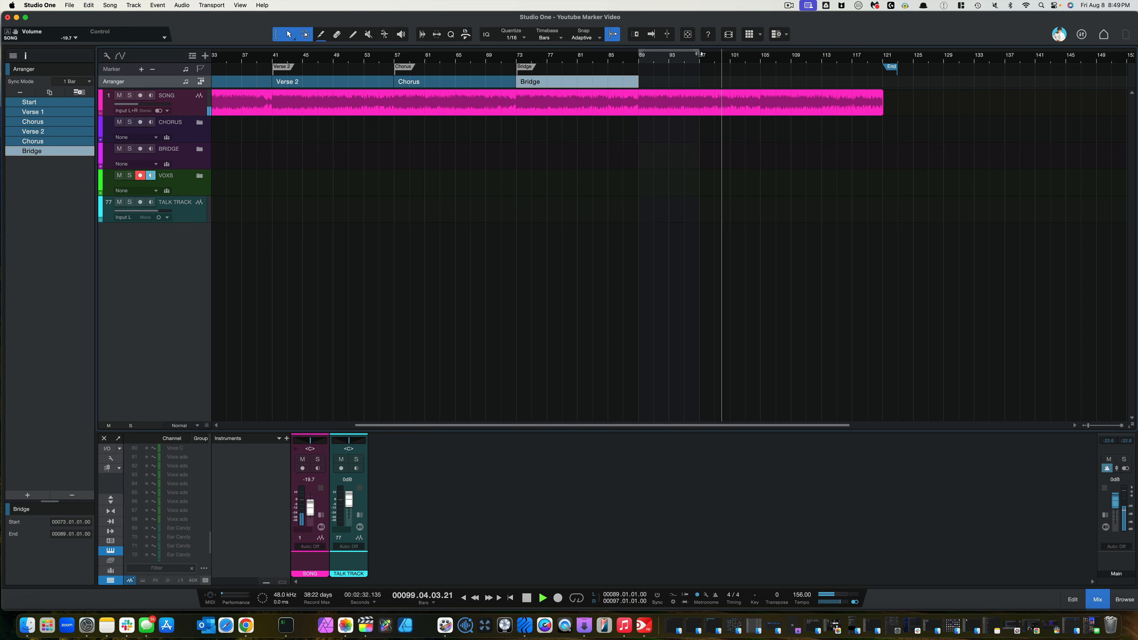
key(space)
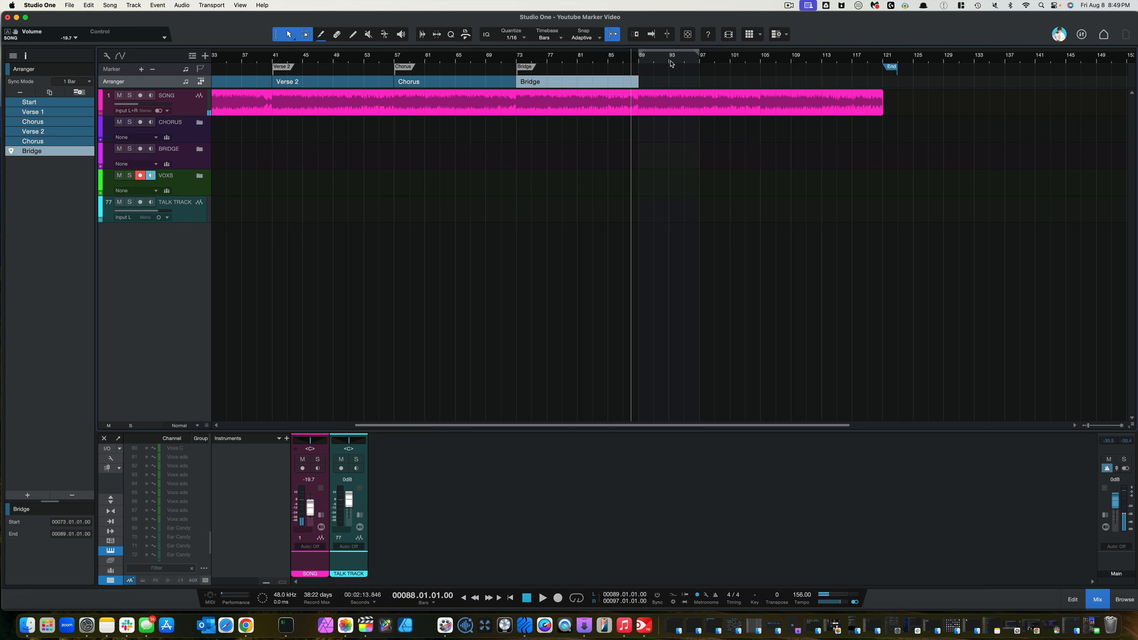
- Add a marker named Chorus at bar 89 and turn it into an arranger section ending at bar 97
click(639, 63)
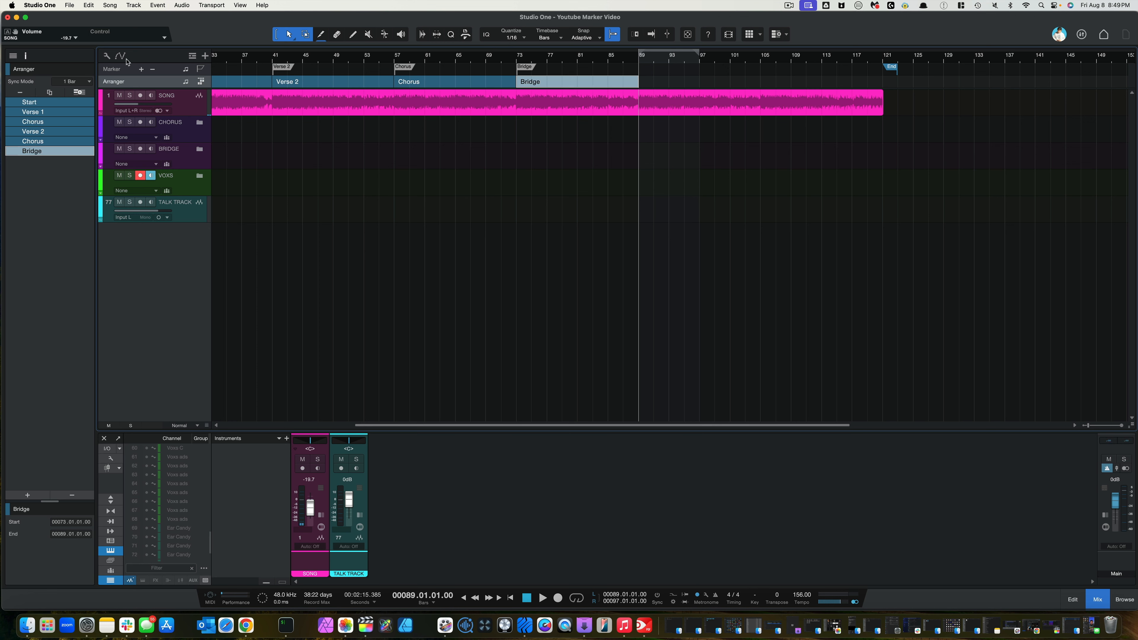
click(141, 70)
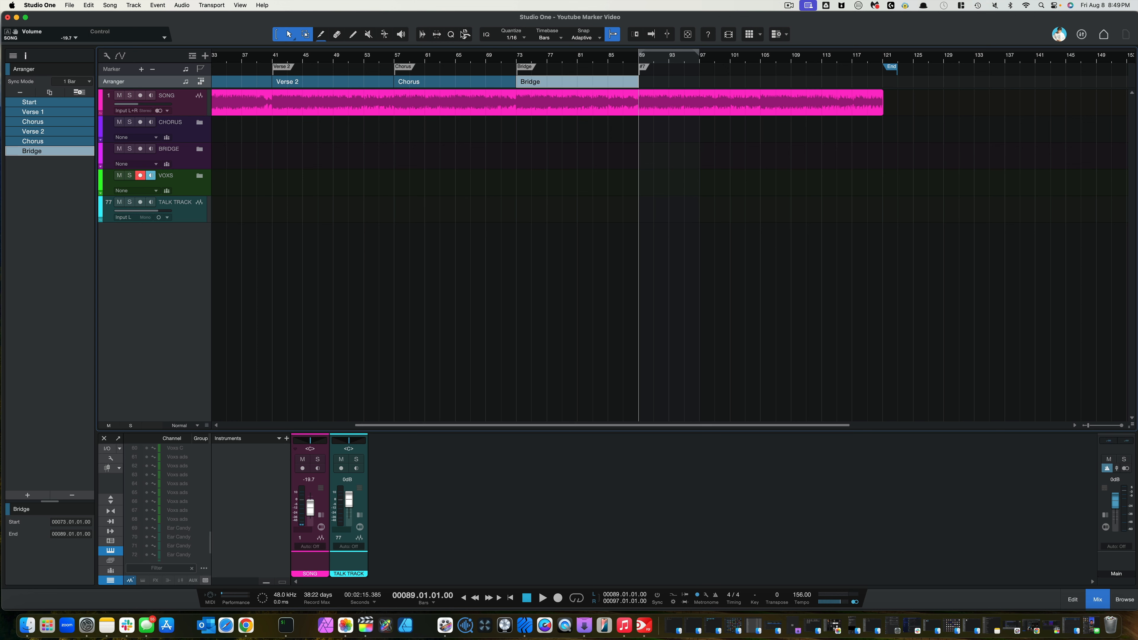
right_click(645, 69)
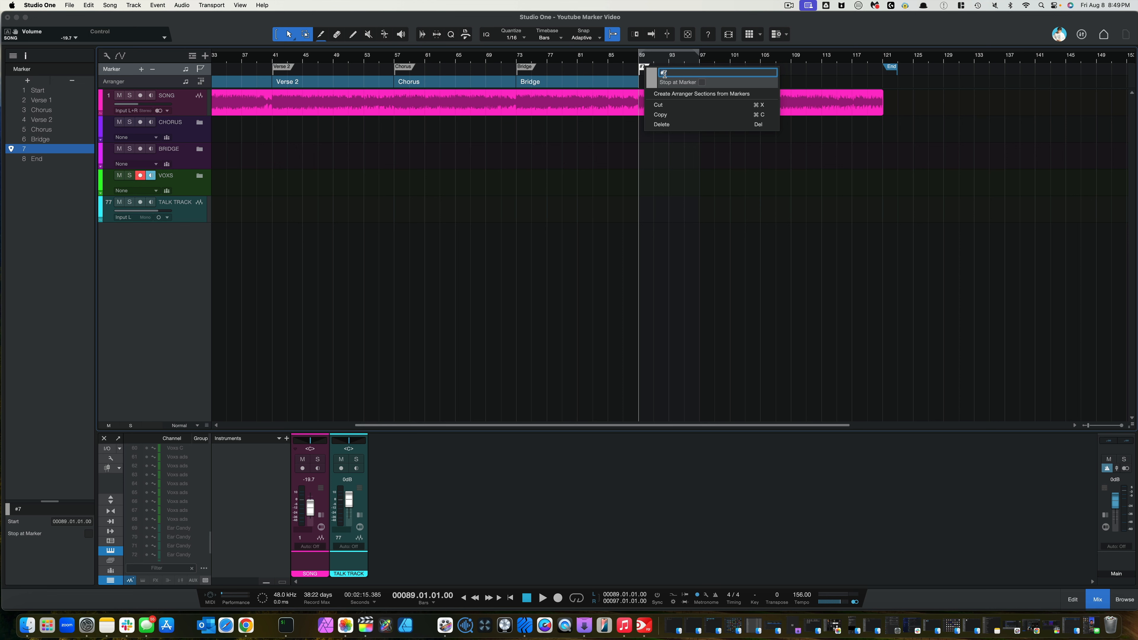
text(Chorus)
click(689, 98)
drag(897, 84, 697, 76)
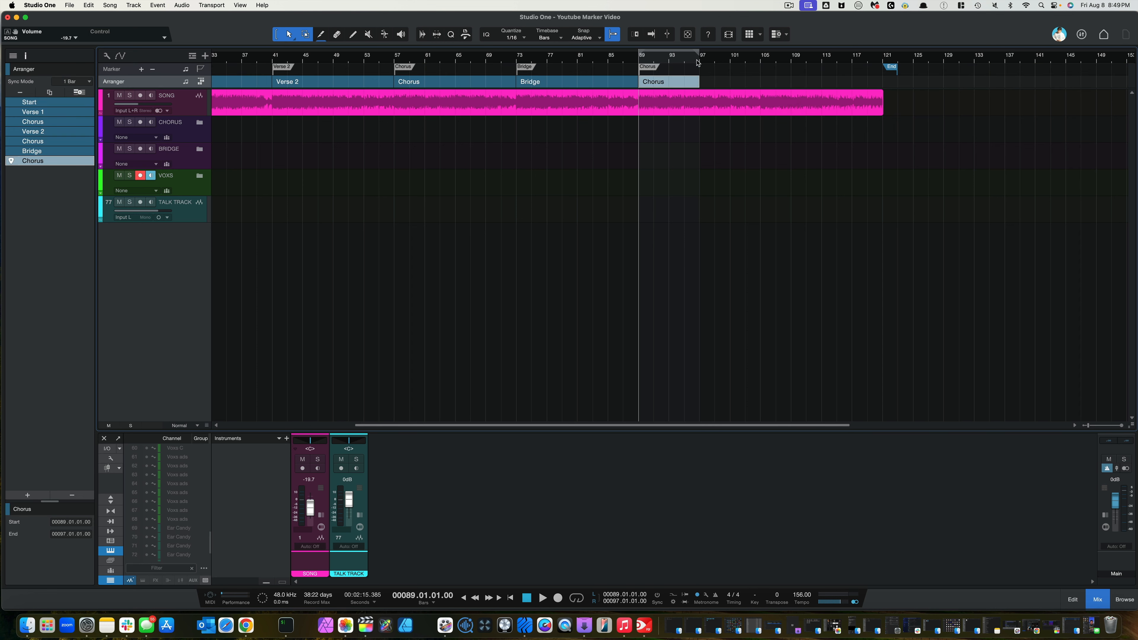
- Play the song from the end of the last Chorus section and set the loop range to bars 97–105
click(698, 63)
key(space)
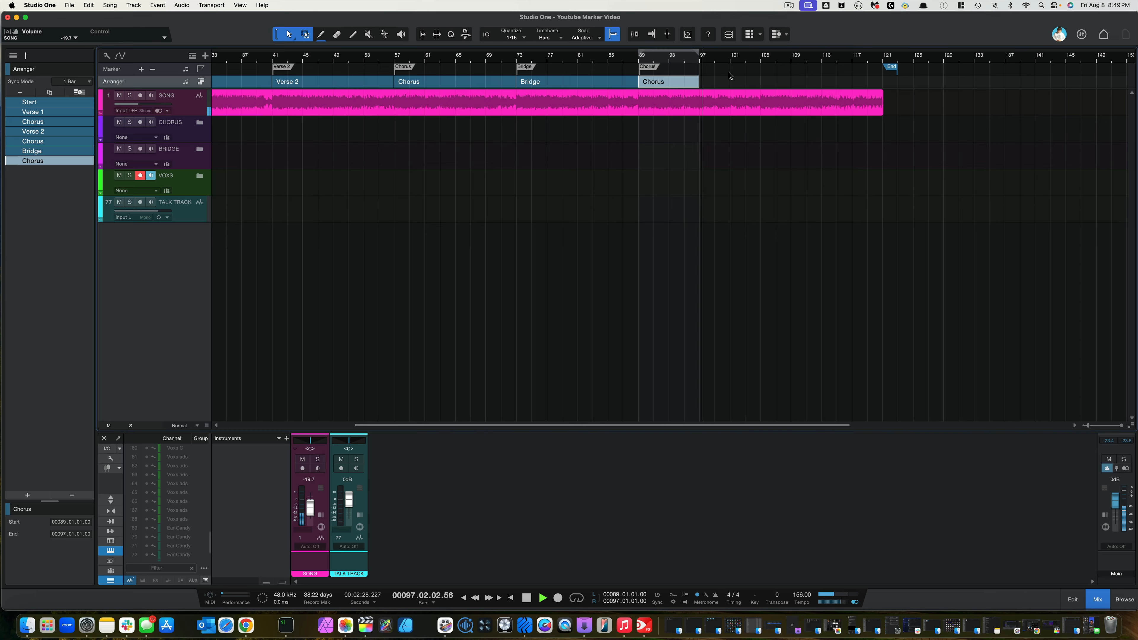
scroll(730, 76, right, 2)
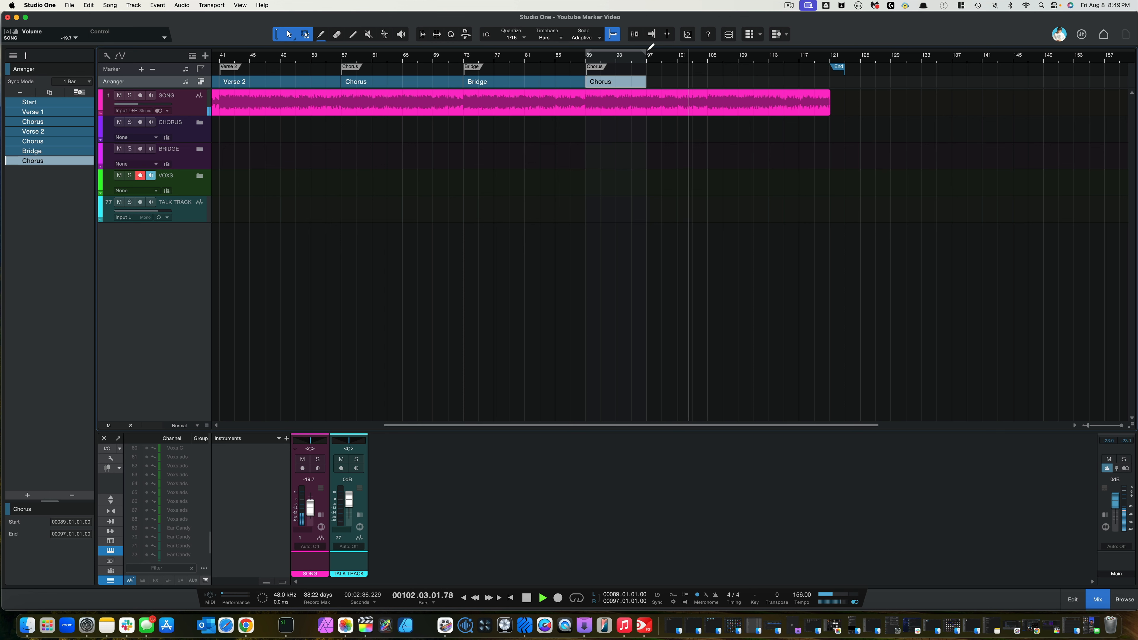
drag(650, 47, 708, 52)
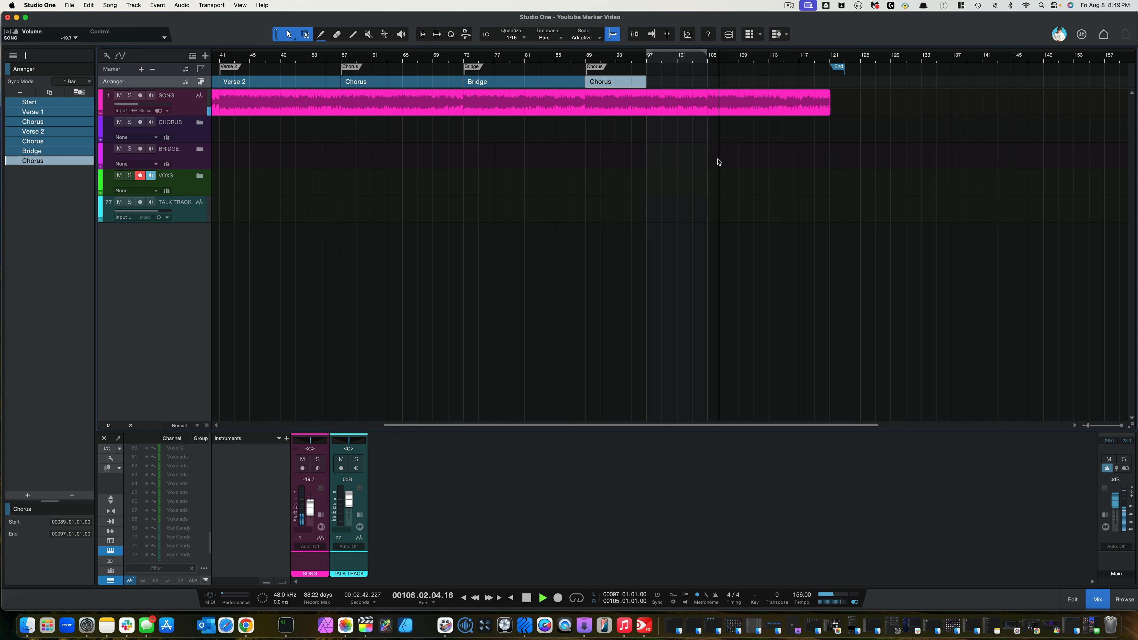
key(space)
- Extend the last Chorus section to bar 105 and play from bar 104 with the loop range set to bars 105–113
drag(647, 84, 769, 52)
key(KP_1)
key(space)
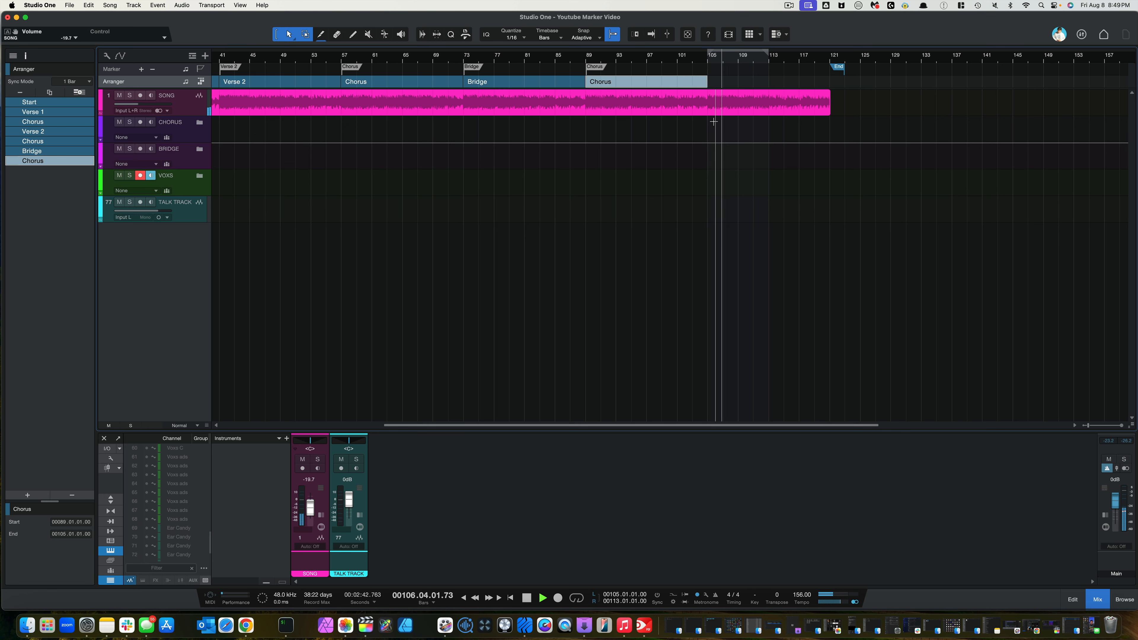
key(space)
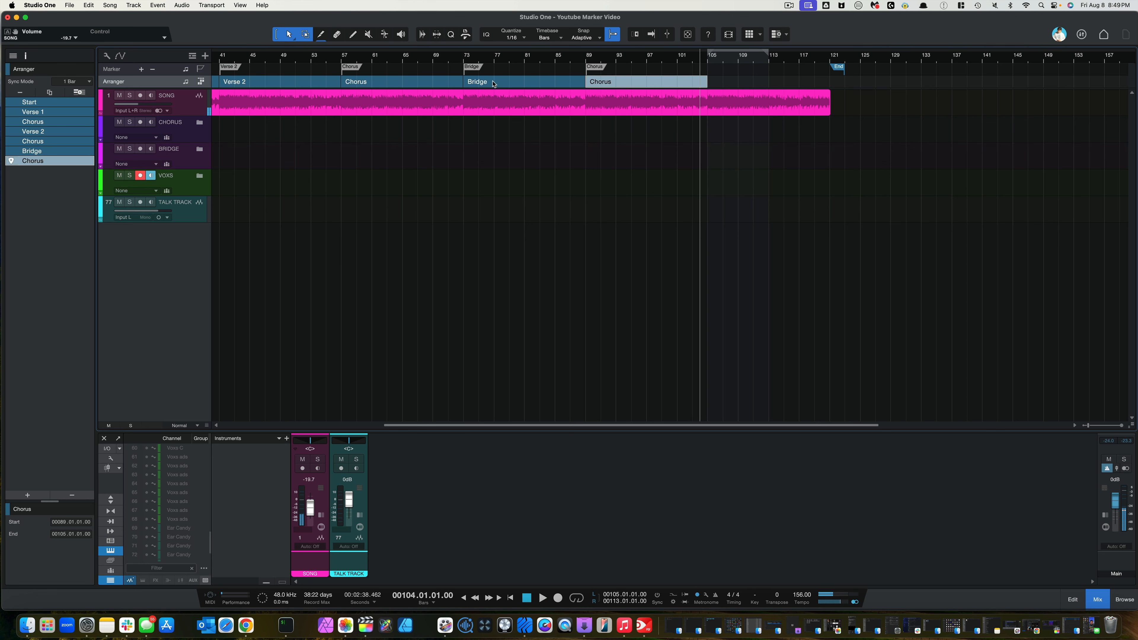
- Play the song briefly from the start of the Bridge section at bar 73
click(461, 61)
key(space)
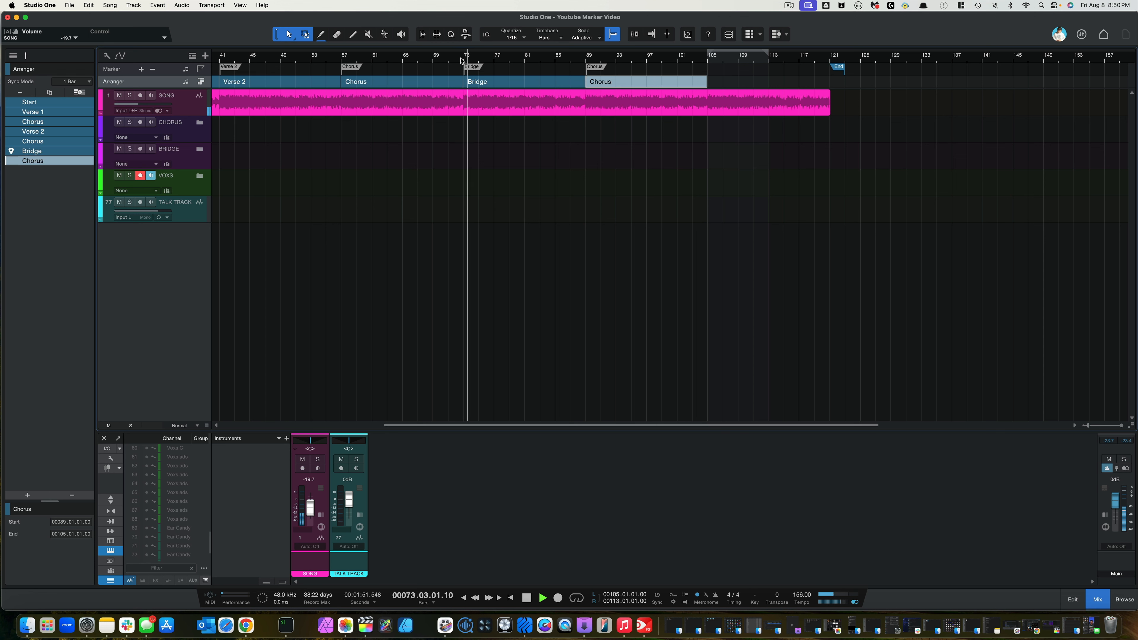
key(space)
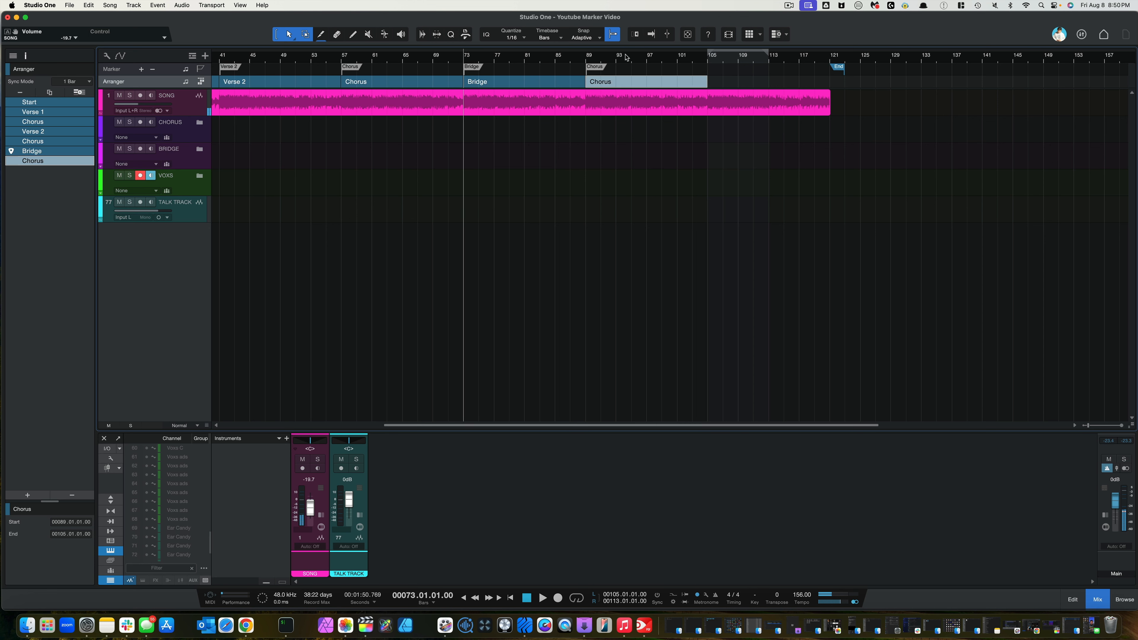
- Add a marker named Bridge at bar 105 and turn it into an arranger section ending at bar 113
click(708, 62)
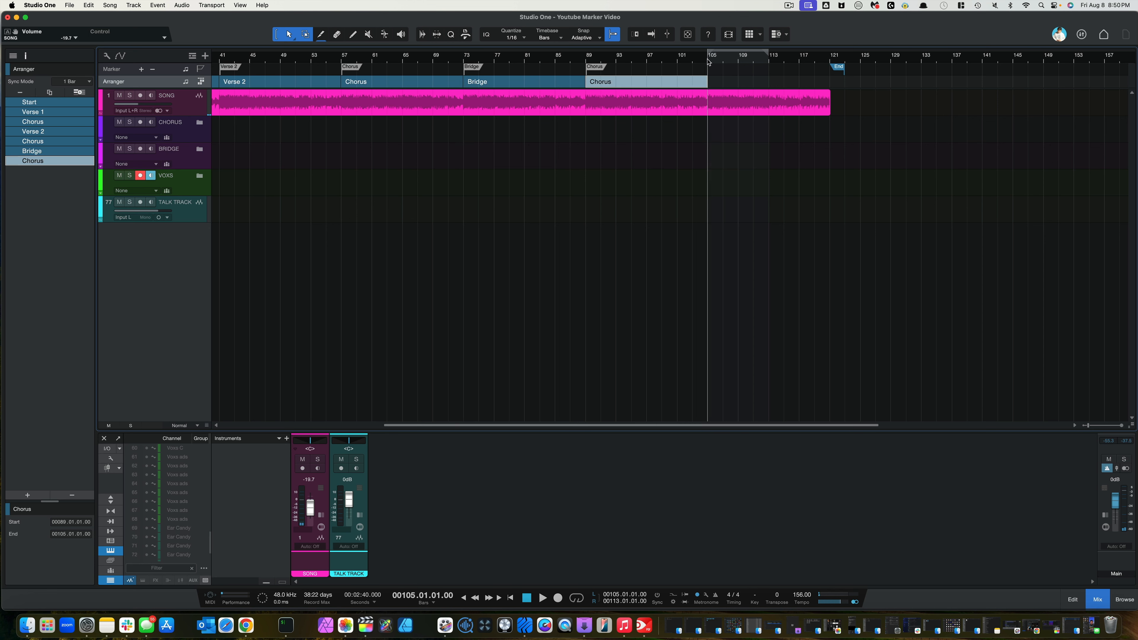
click(141, 69)
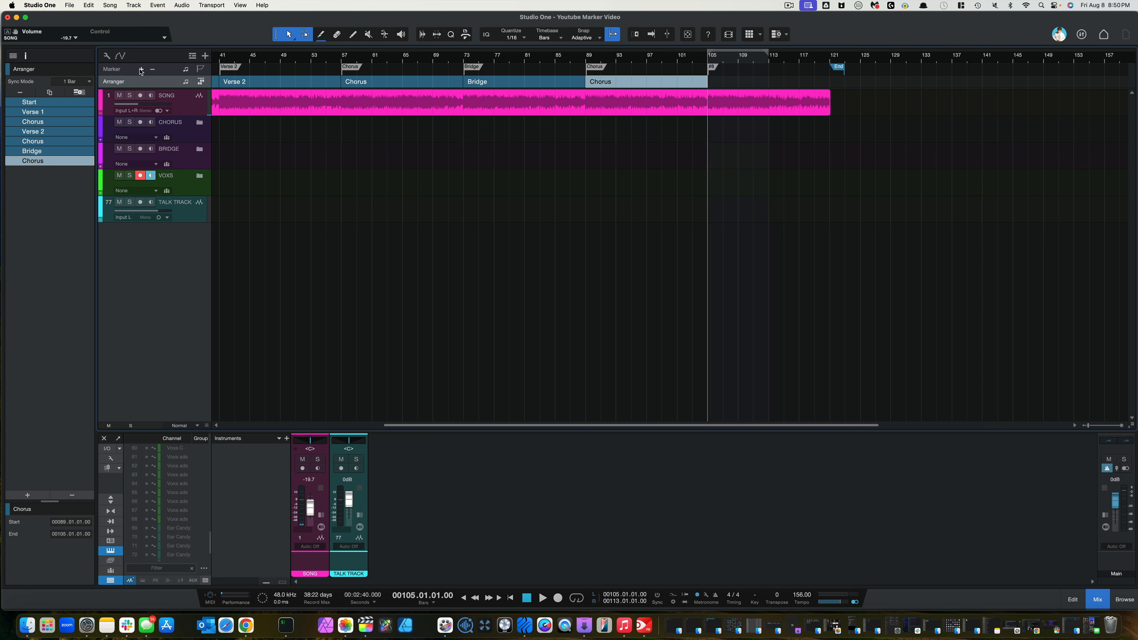
right_click(715, 69)
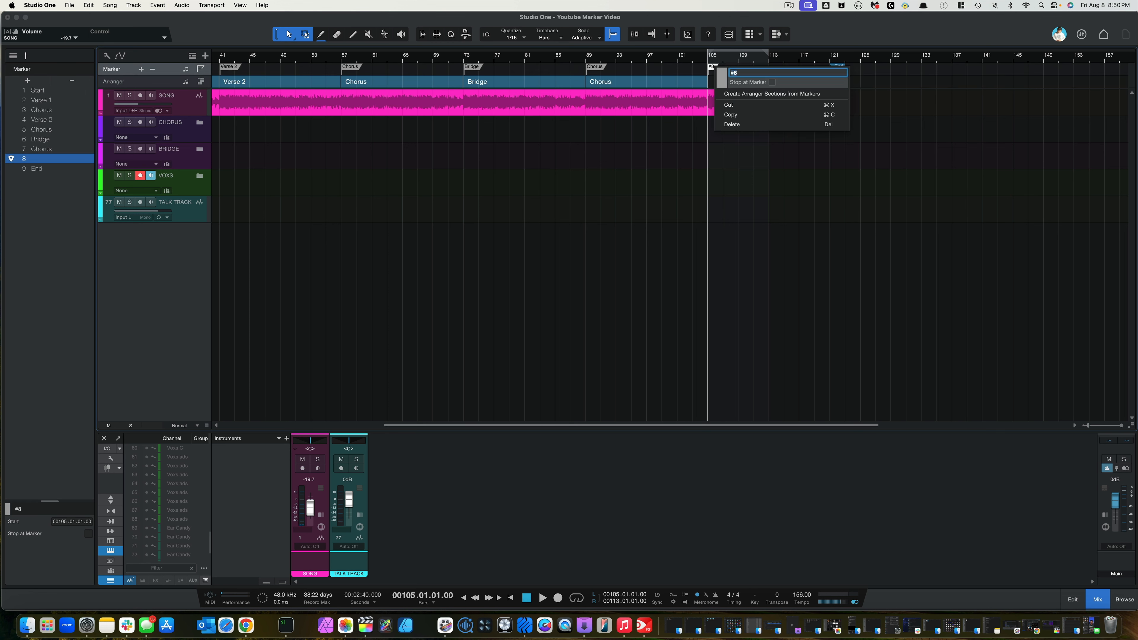
text(bridge)
key(Return)
click(735, 74)
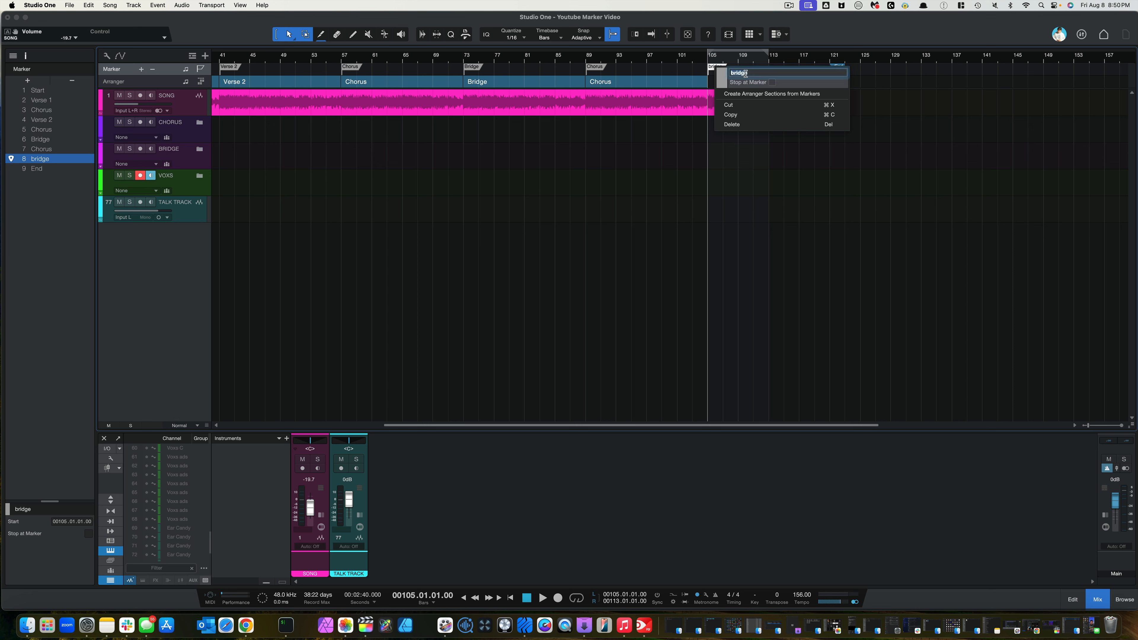
key(BackSpace)
text(B)
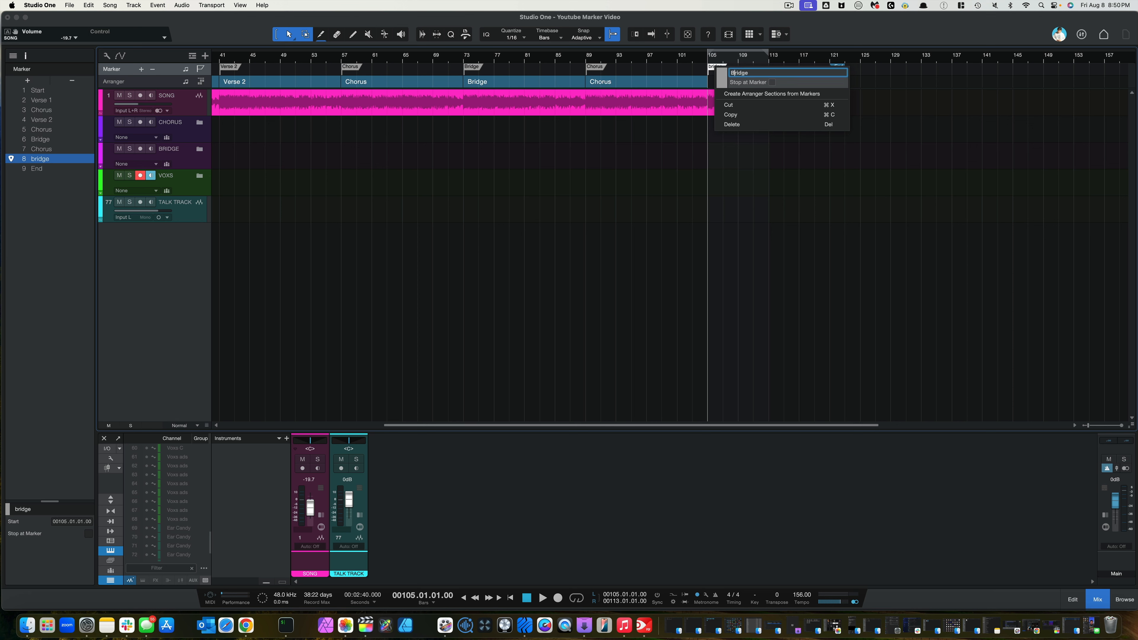
click(780, 96)
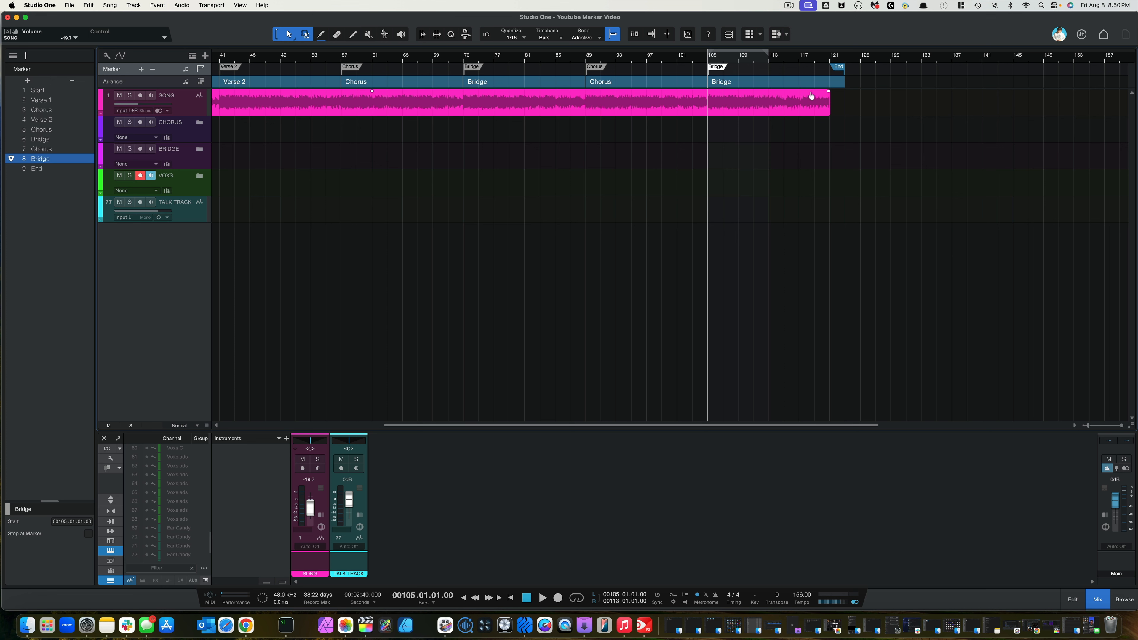
drag(845, 85, 768, 85)
- Add a marker named Outro at bar 113 and turn it into an arranger section ending at bar 121
click(769, 62)
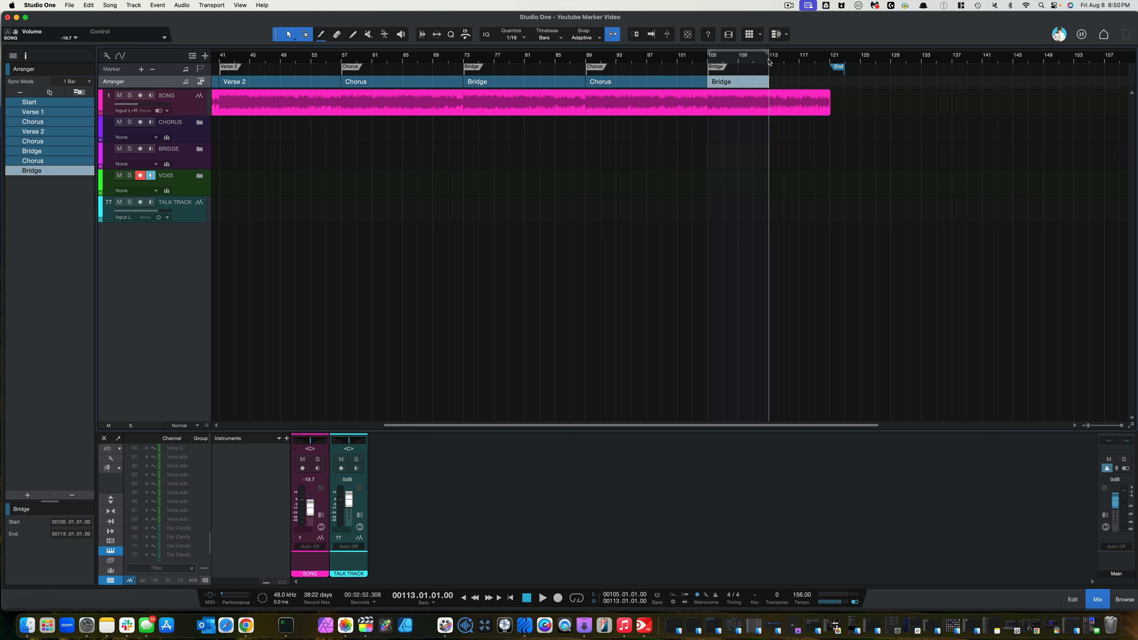
click(141, 69)
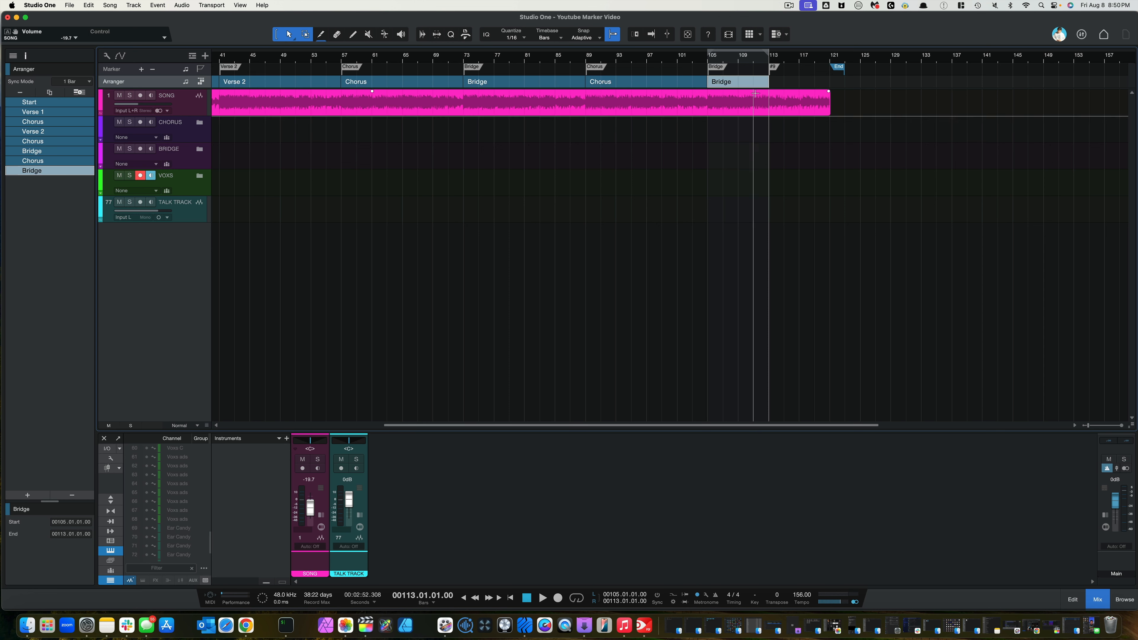
right_click(773, 67)
click(795, 71)
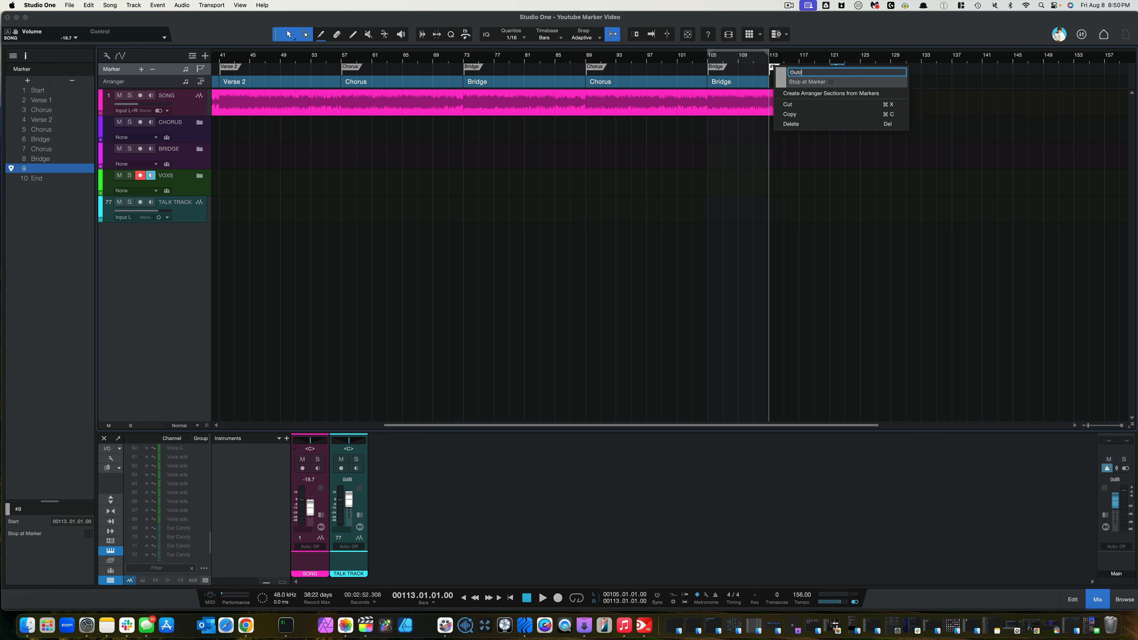
text(Outro)
click(815, 93)
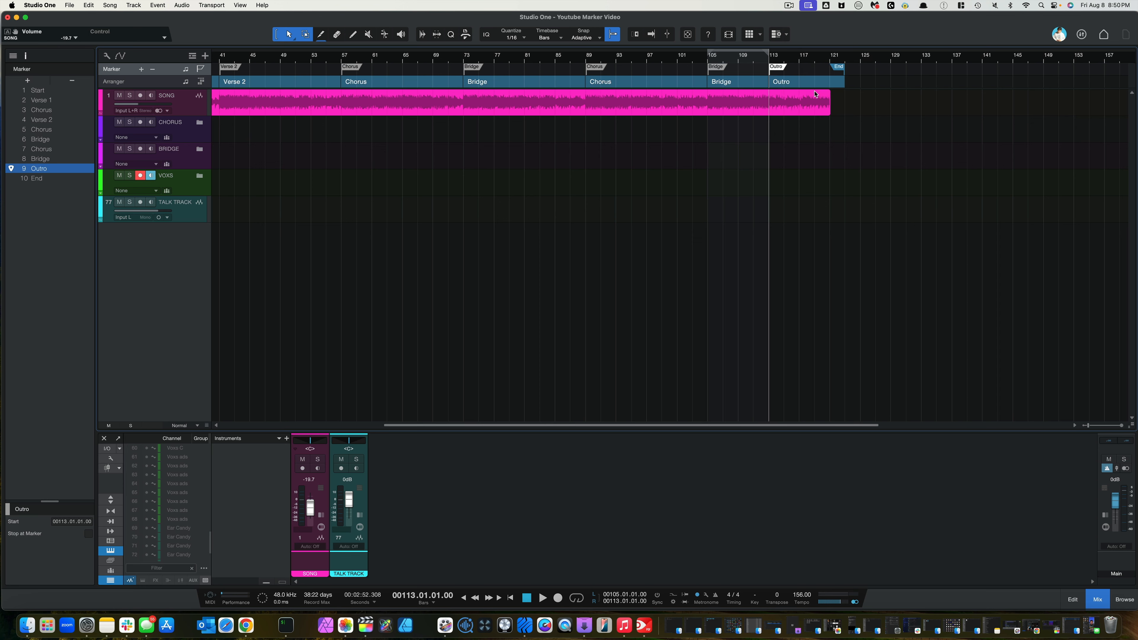
click(840, 86)
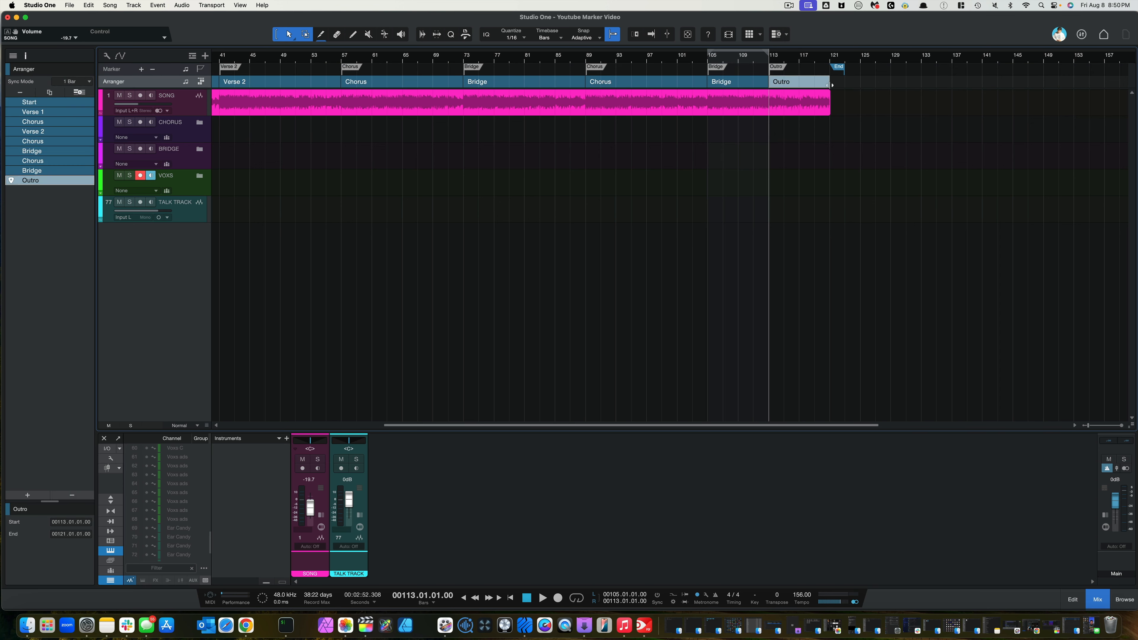
- Shorten the Start arranger section so that it ends at bar 5
scroll(360, 125, left, 10)
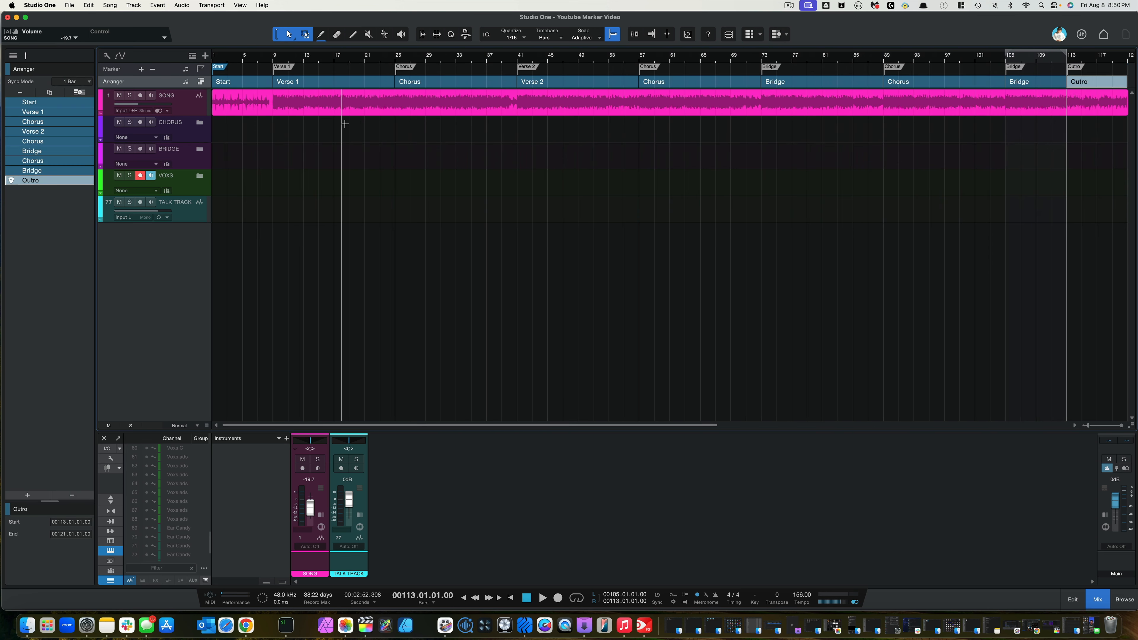
scroll(344, 123, down, 2)
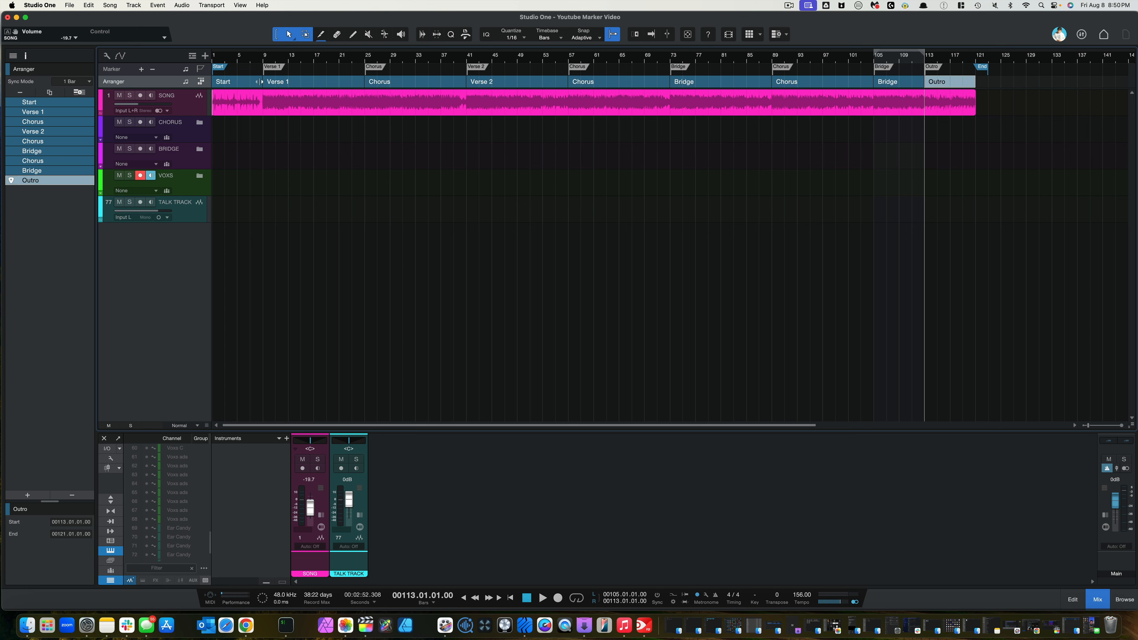
mouse_move(260, 81)
mouse_down()
mouse_move(227, 83)
mouse_move(238, 89)
mouse_up()
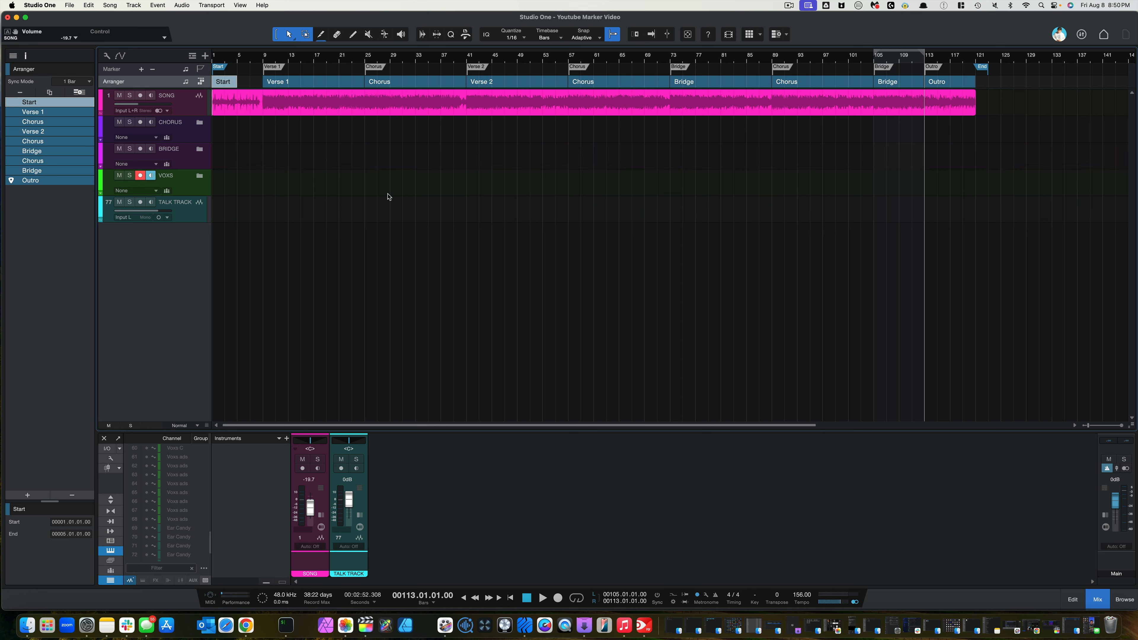